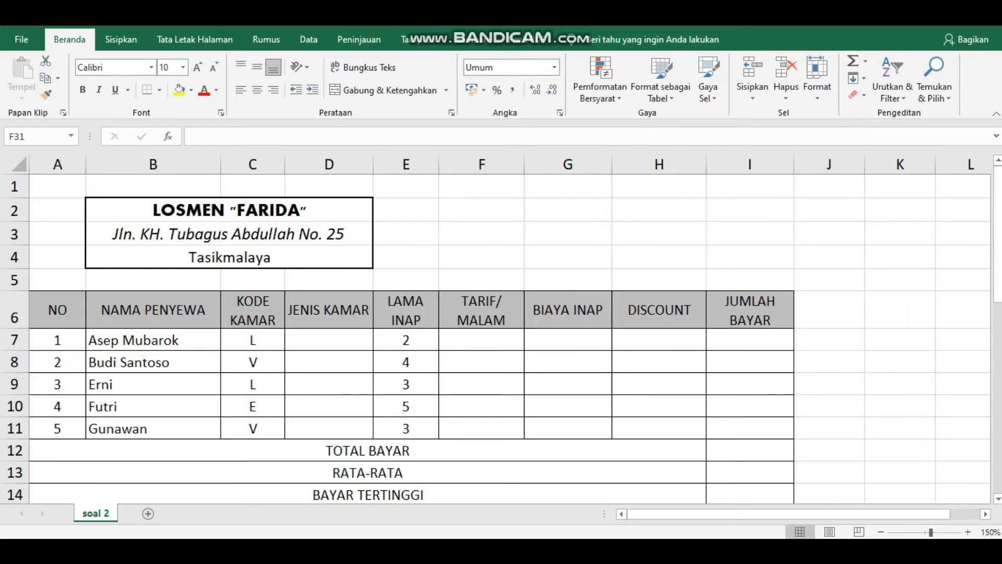
Step: Select D7, then scroll to row 16 to reveal the TABEL BANTU tables and KETERANGAN SOAL notes
{"action": "left_click", "coordinate": [329, 339]}
{"action": "scroll", "coordinate": [329, 339], "scroll_direction": "down", "scroll_amount": 2}
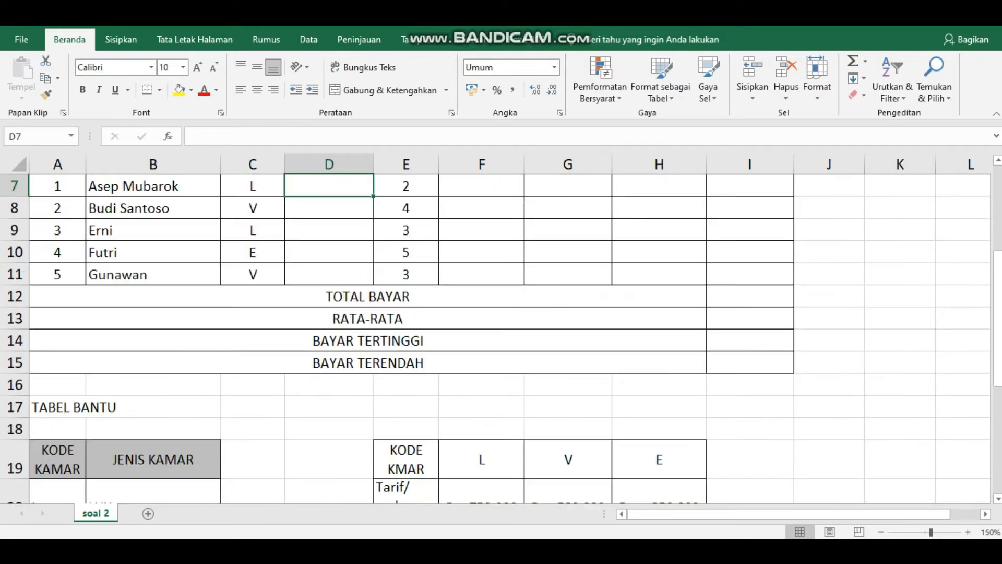
{"action": "scroll", "coordinate": [496, 339], "scroll_direction": "down", "scroll_amount": 3}
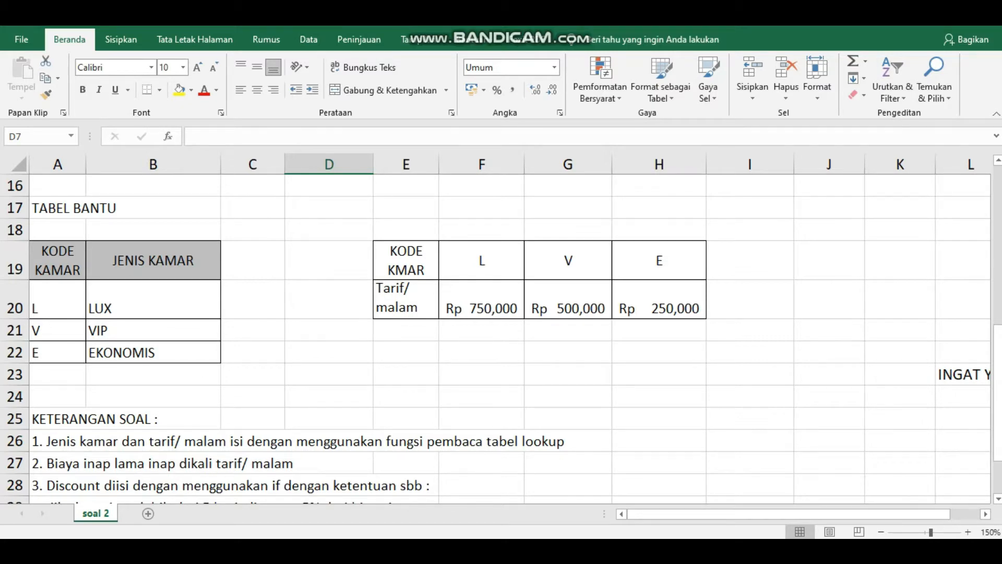
{"action": "scroll", "coordinate": [496, 339], "scroll_direction": "down", "scroll_amount": 1}
{"action": "scroll", "coordinate": [496, 339], "scroll_direction": "up", "scroll_amount": 1}
{"action": "scroll", "coordinate": [496, 334], "scroll_direction": "down", "scroll_amount": 1}
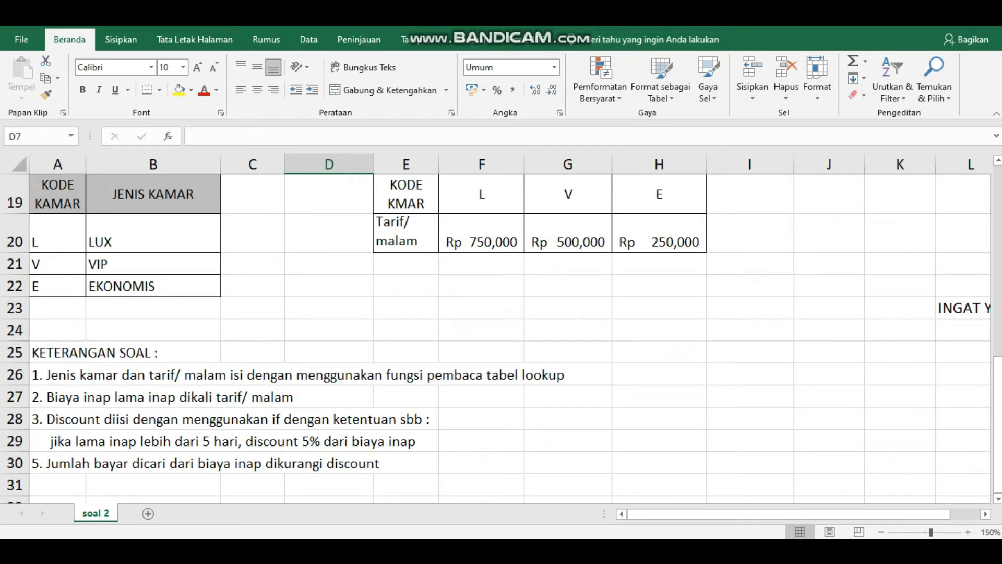
{"action": "scroll", "coordinate": [496, 334], "scroll_direction": "up", "scroll_amount": 5}
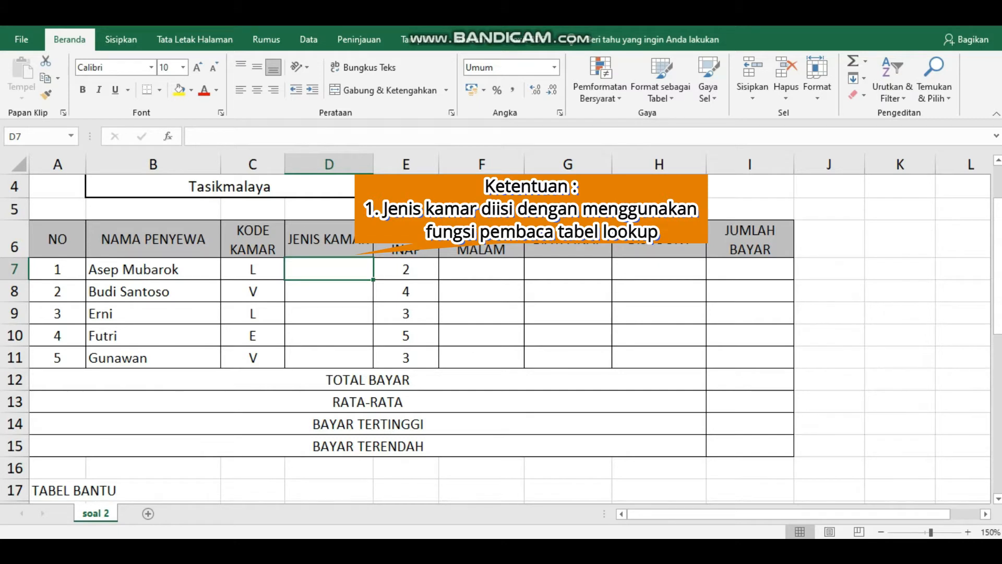
{"action": "type", "text": "="}
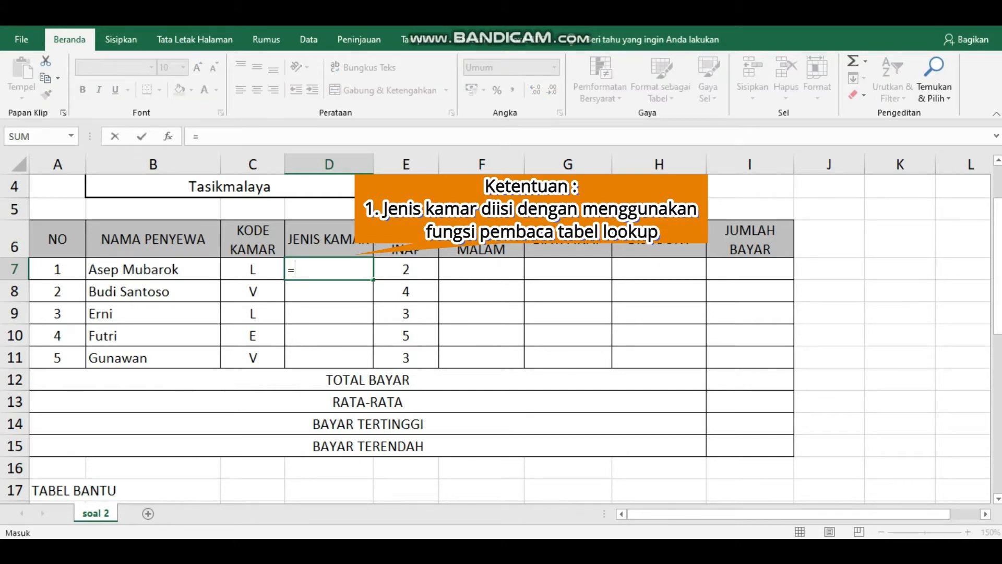
{"action": "key", "text": "Escape"}
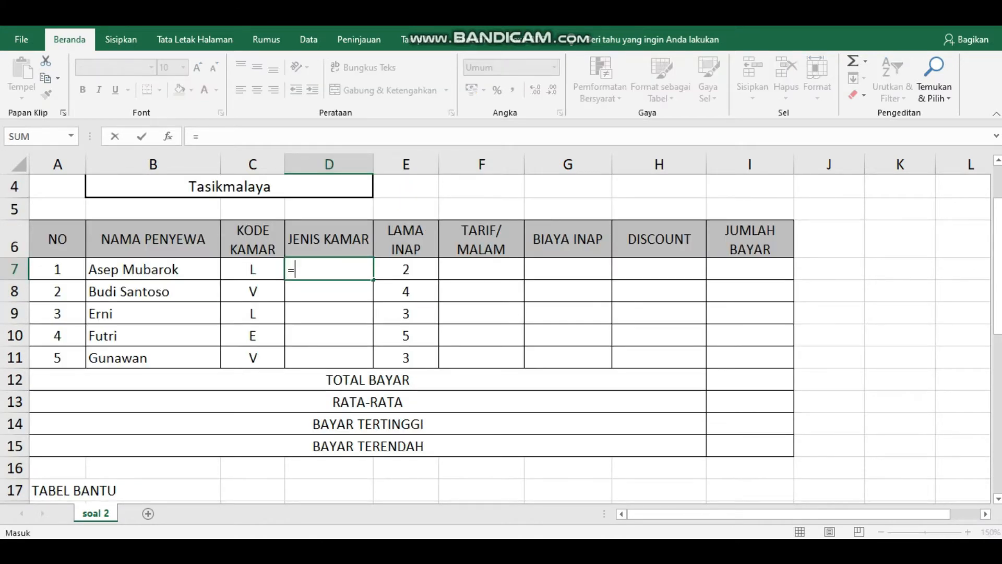
Step: Enter =VLOOKUP(C7,$A$20:$B$22,2,FALSE) in D7 to look up the first room type
{"action": "type", "text": "v"}
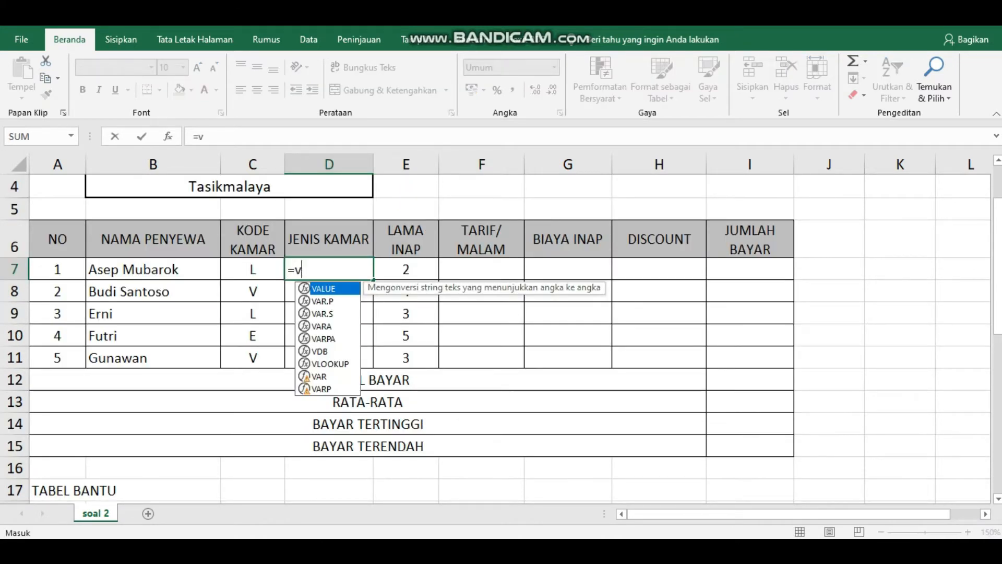
{"action": "type", "text": "lookup"}
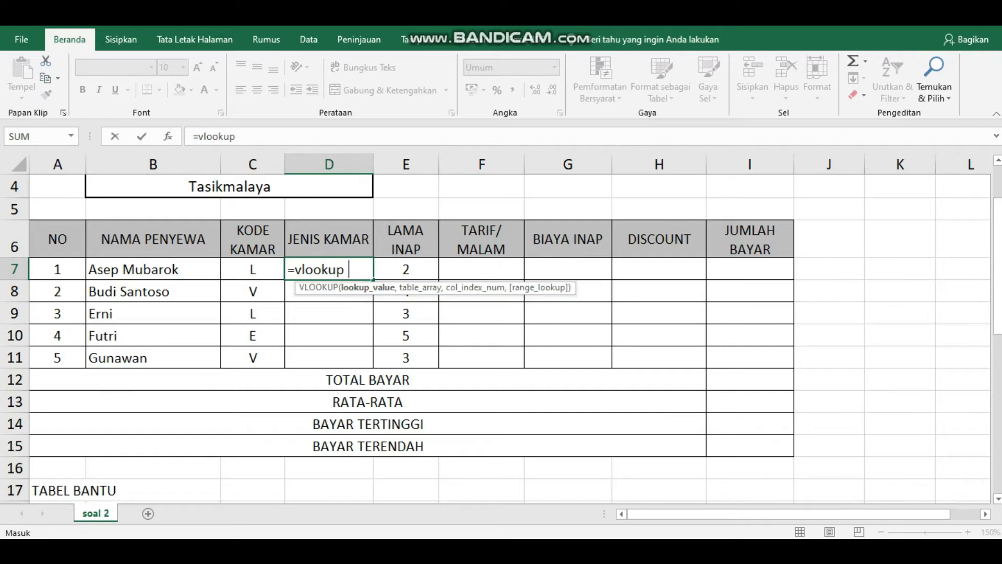
{"action": "key", "text": "BackSpace"}
{"action": "type", "text": "("}
{"action": "left_click", "coordinate": [253, 270]}
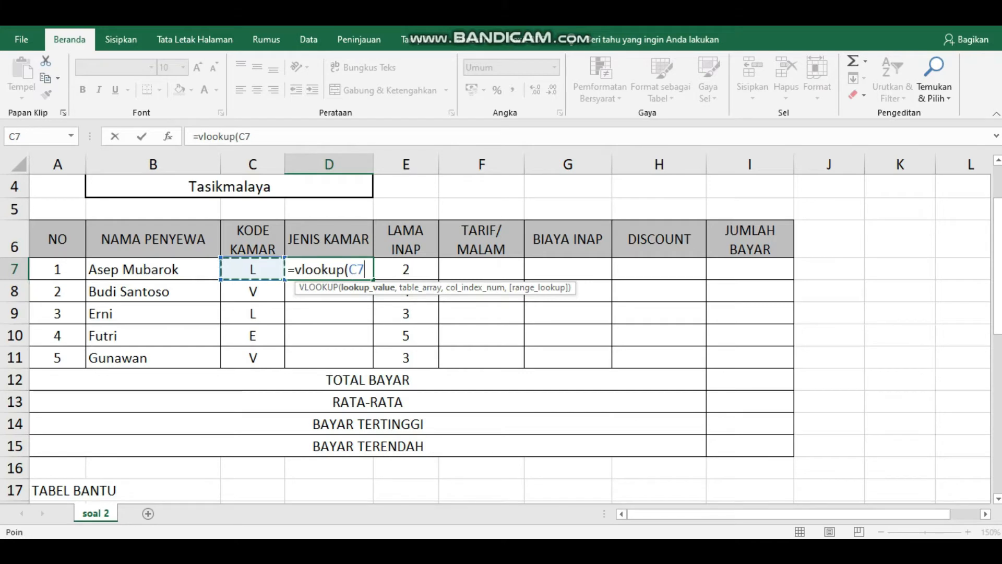
{"action": "type", "text": ","}
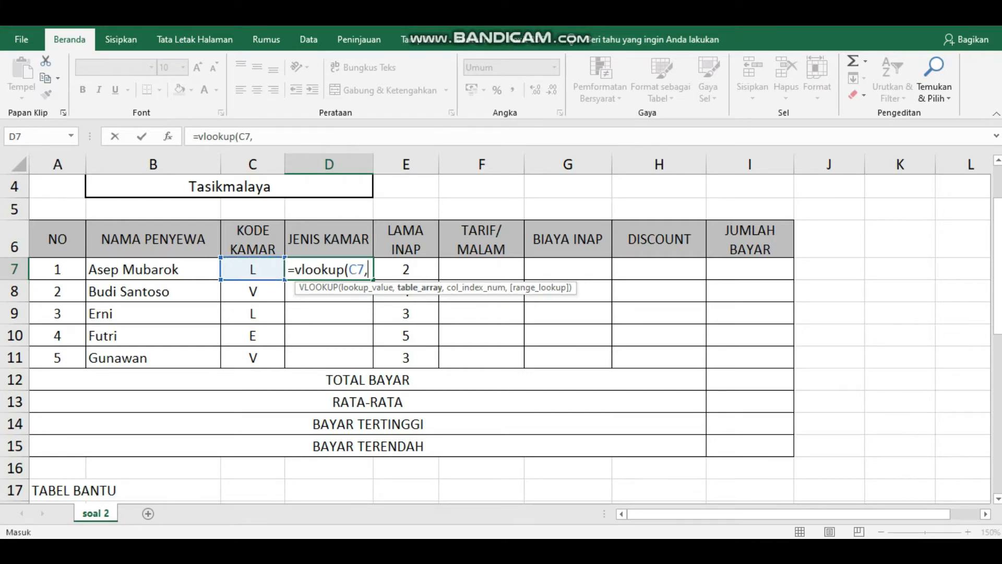
{"action": "scroll", "coordinate": [496, 339], "scroll_direction": "down", "scroll_amount": 2}
{"action": "left_click_drag", "start_coordinate": [52, 436], "coordinate": [217, 488]}
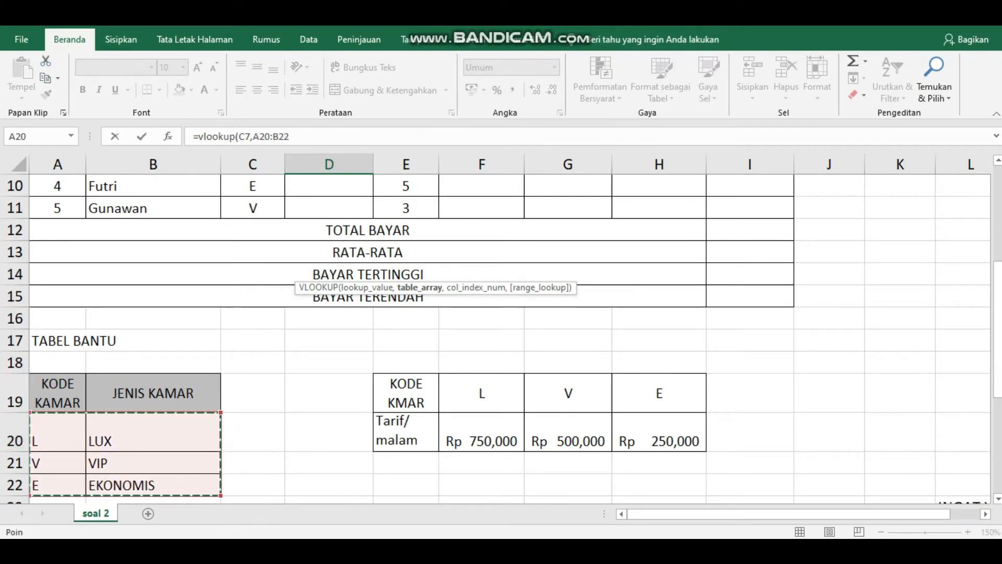
{"action": "key", "text": "F4"}
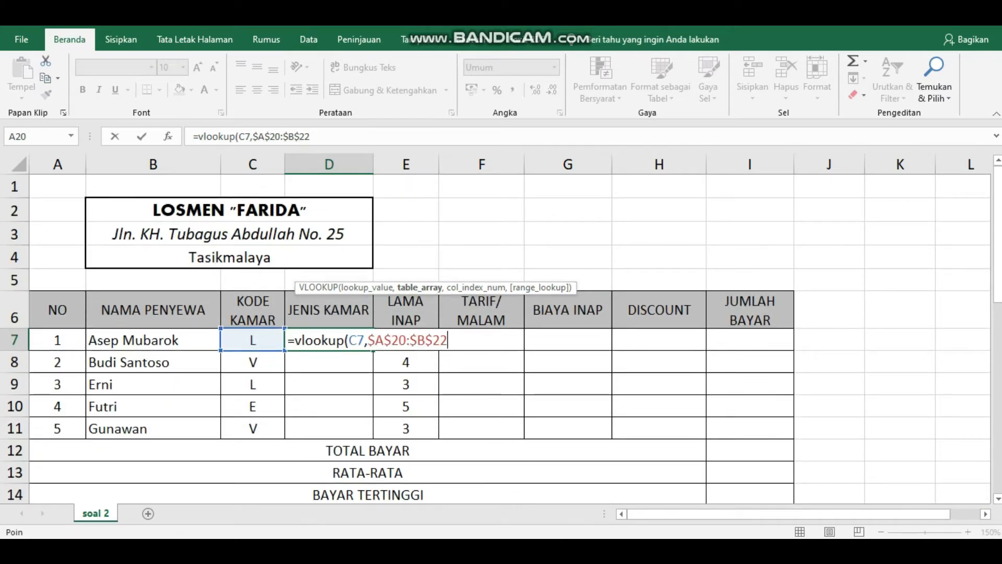
{"action": "type", "text": ","}
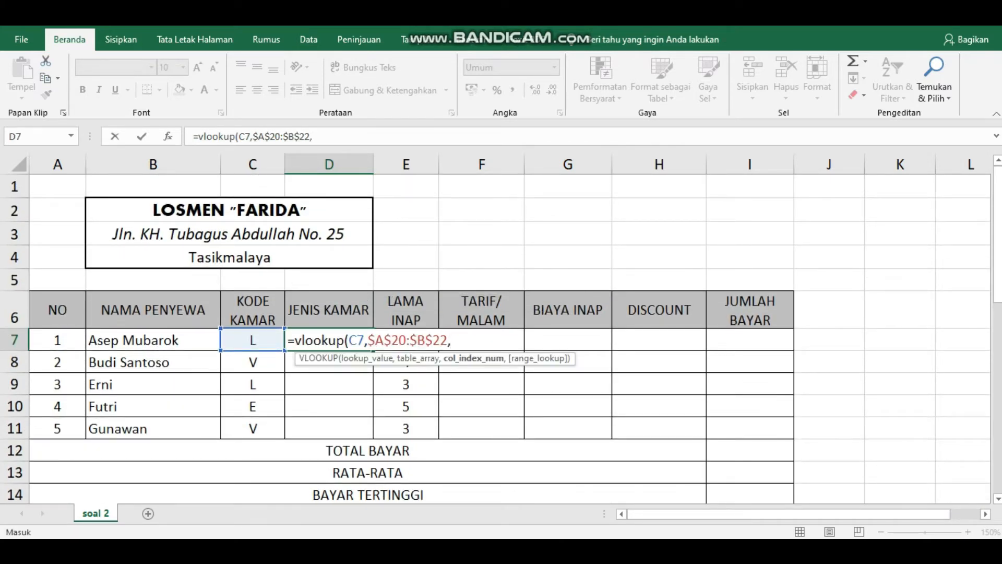
{"action": "type", "text": "2"}
{"action": "type", "text": ",false"}
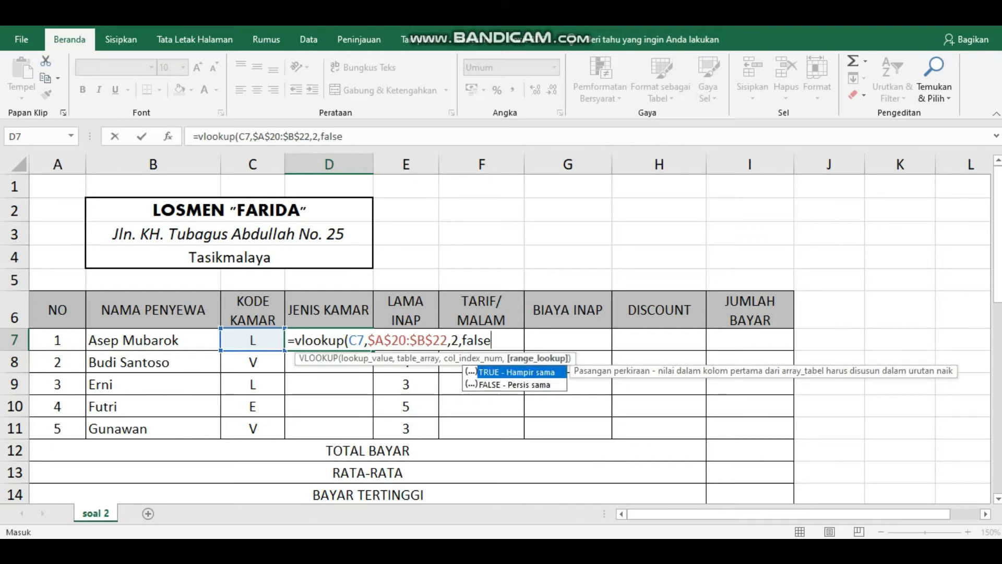
{"action": "type", "text": ")"}
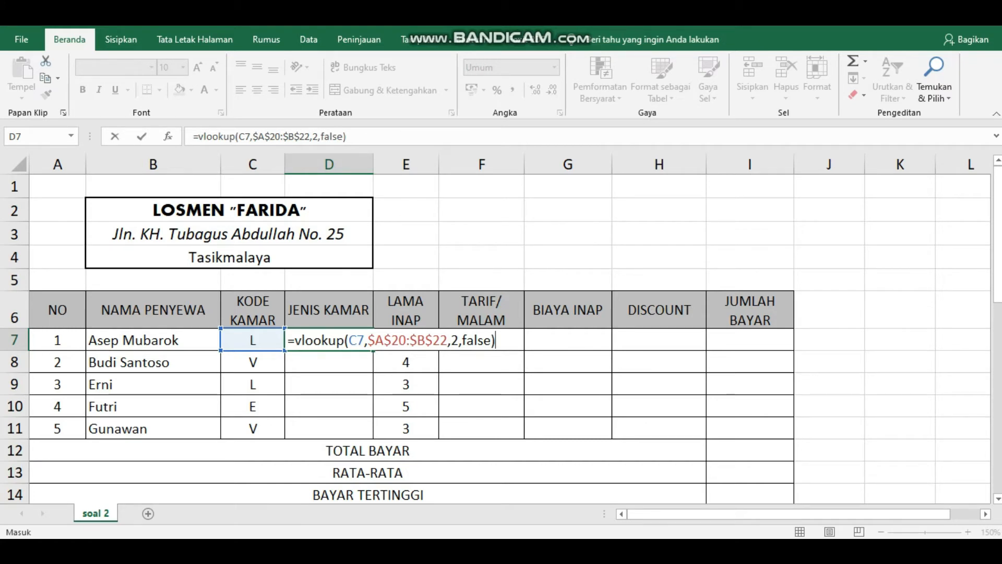
{"action": "key", "text": "Return"}
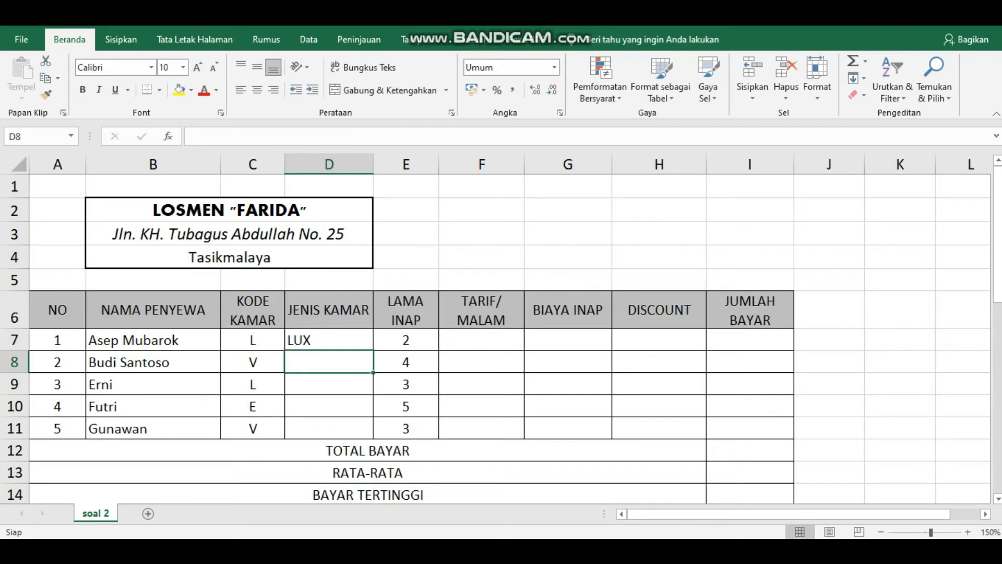
Step: Fill the room-type formula down D7:D11, giving LUX, VIP, LUX, EKONOMIS, VIP
{"action": "key", "text": "Up"}
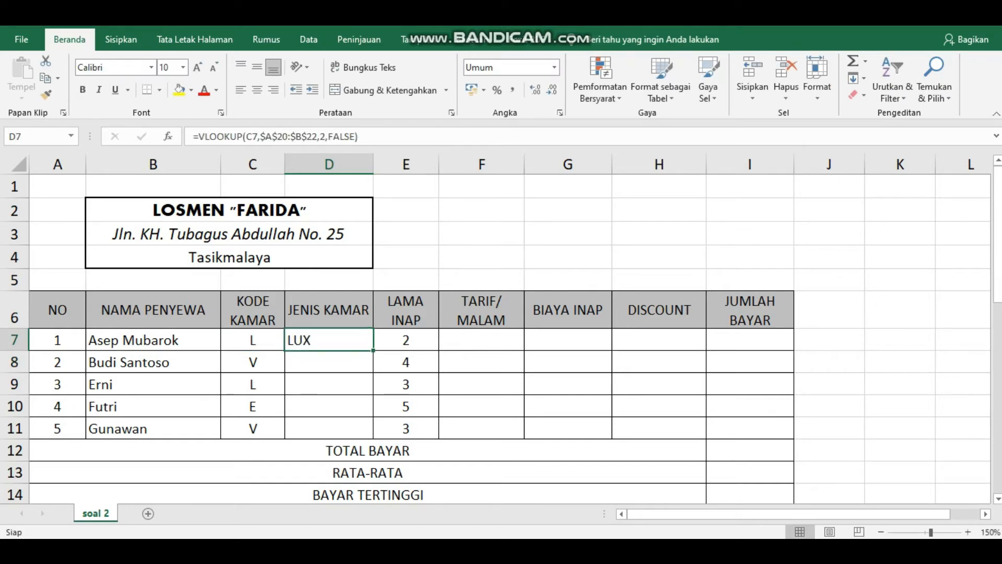
{"action": "left_click_drag", "start_coordinate": [374, 351], "coordinate": [373, 434]}
{"action": "left_click", "coordinate": [481, 340]}
{"action": "type", "text": "-"}
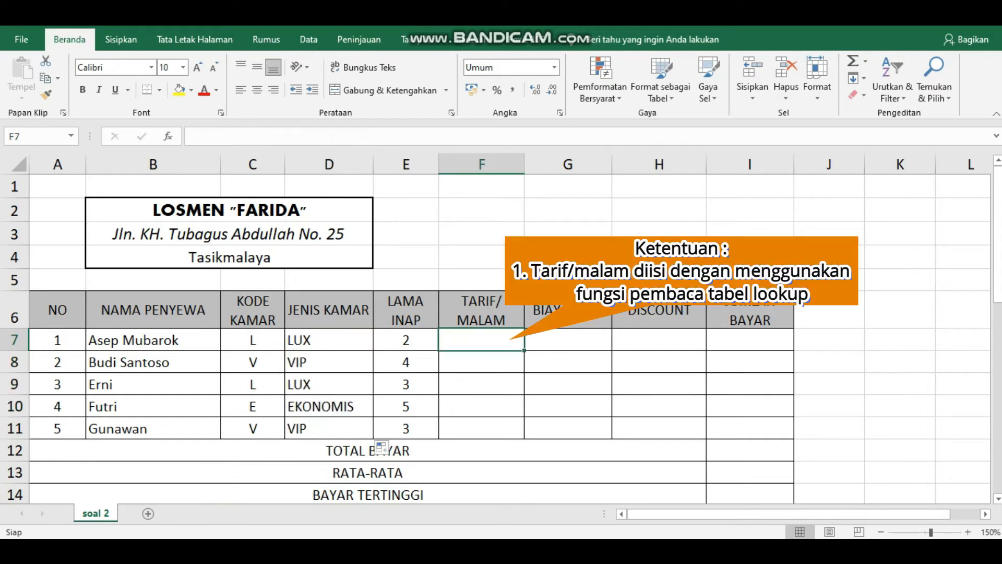
{"action": "key", "text": "BackSpace"}
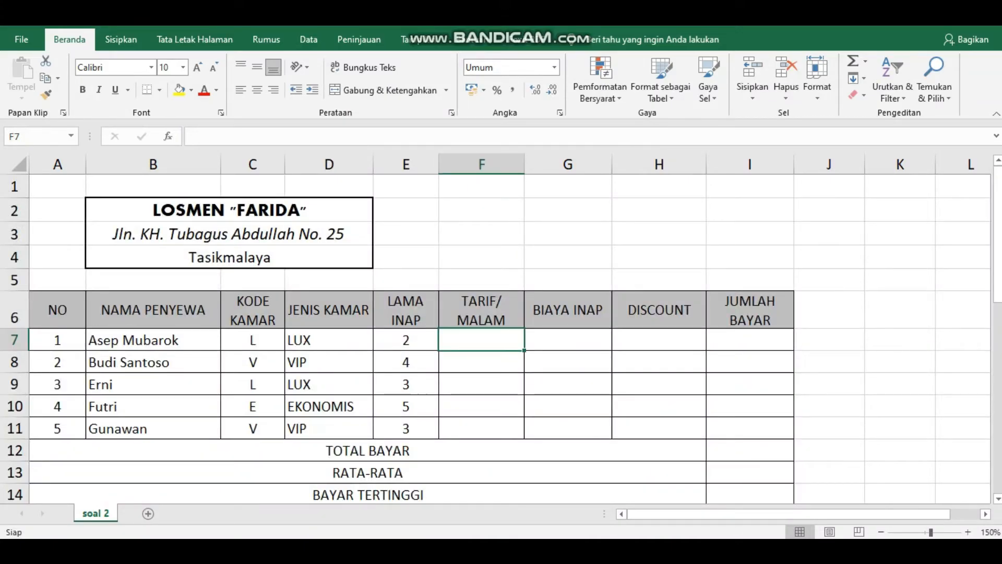
Step: Enter =HLOOKUP(C7,$F$19:$H$20,2,FALSE) in F7 and fill it down to F11 for each nightly rate
{"action": "type", "text": "="}
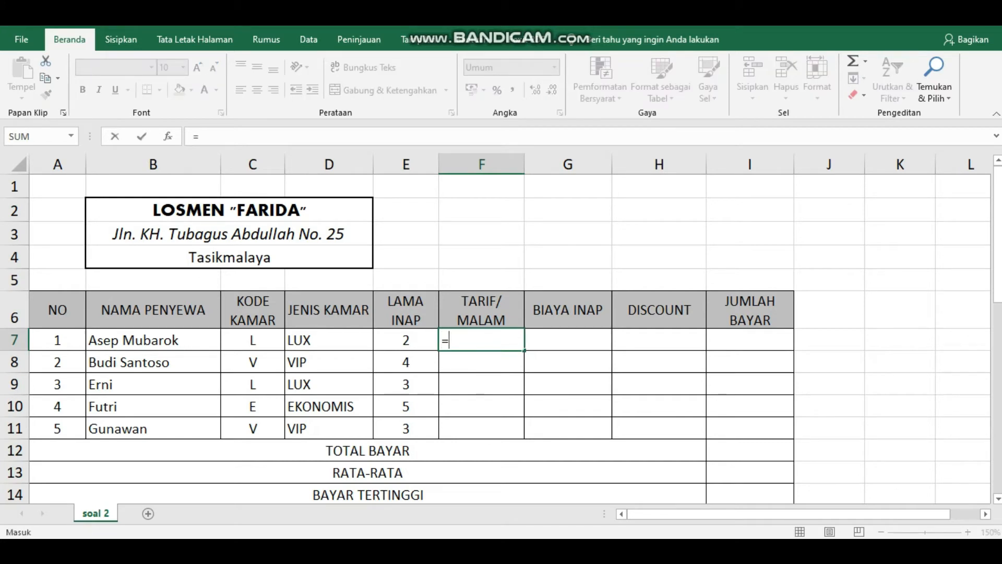
{"action": "type", "text": "hlookup"}
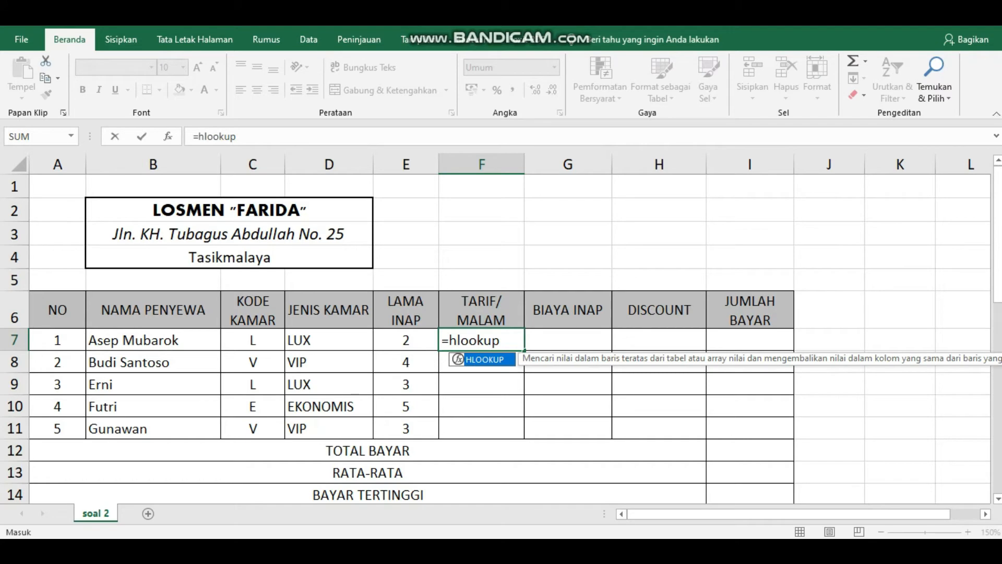
{"action": "type", "text": "("}
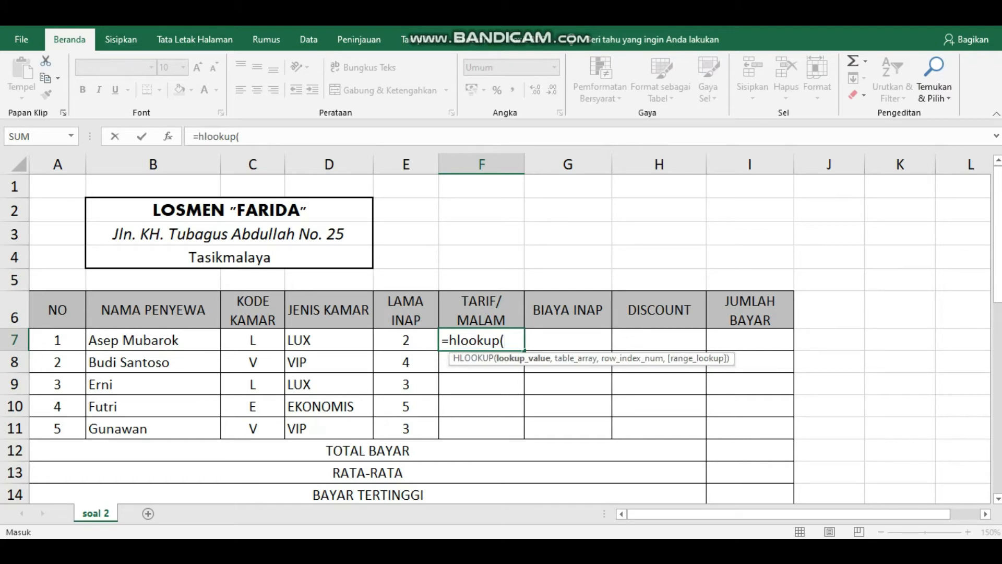
{"action": "scroll", "coordinate": [495, 334], "scroll_direction": "down", "scroll_amount": 4}
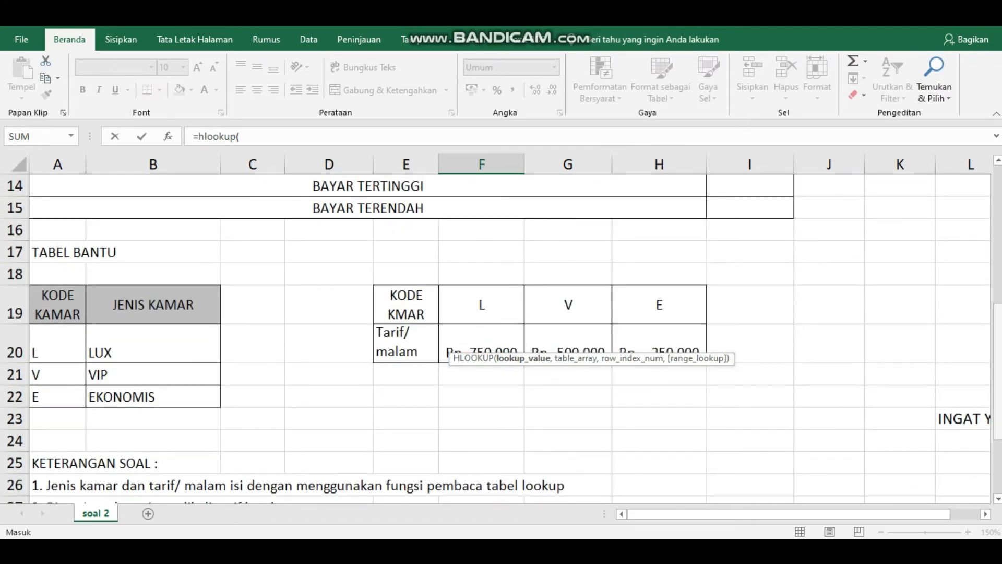
{"action": "scroll", "coordinate": [496, 334], "scroll_direction": "up", "scroll_amount": 4}
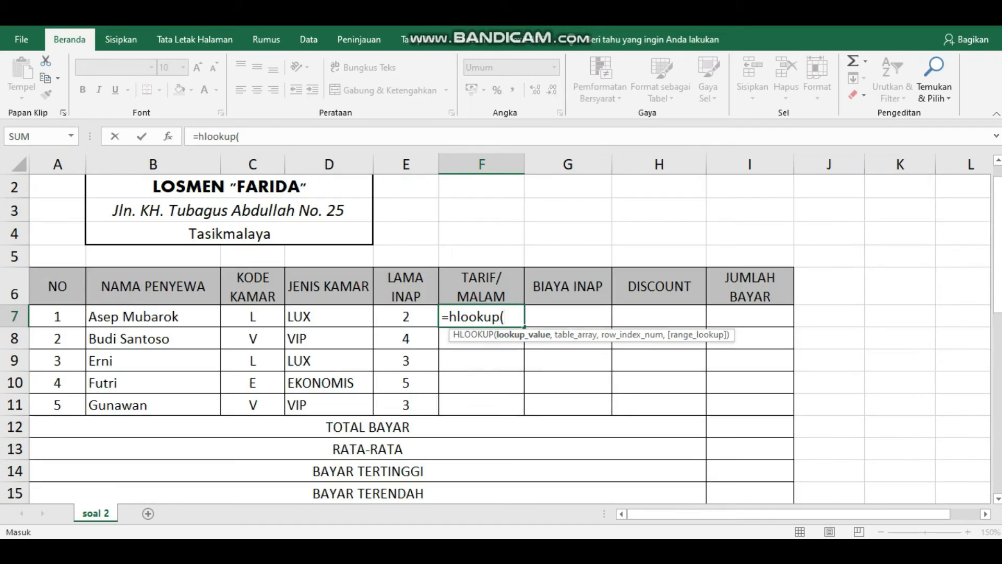
{"action": "left_click", "coordinate": [252, 316]}
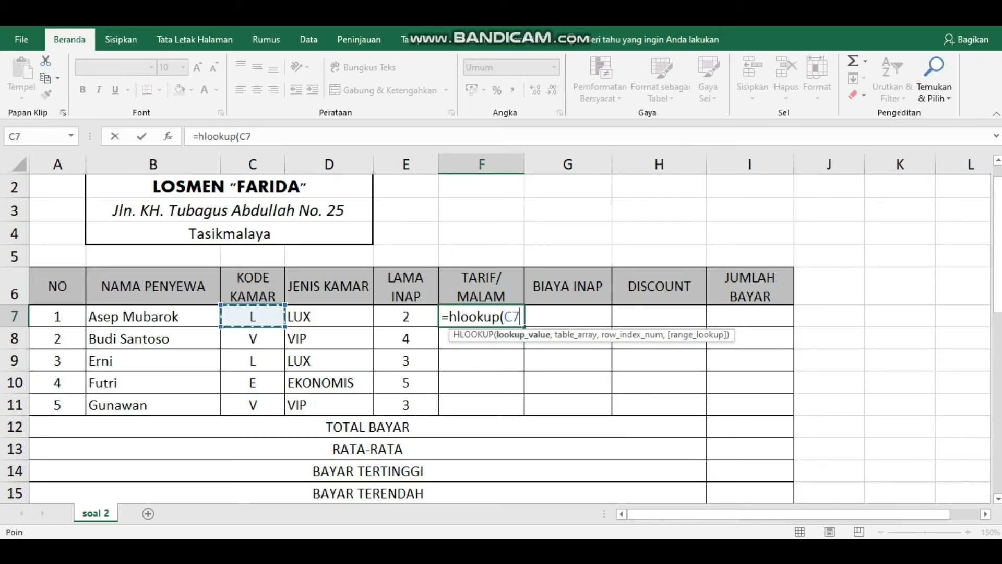
{"action": "type", "text": ","}
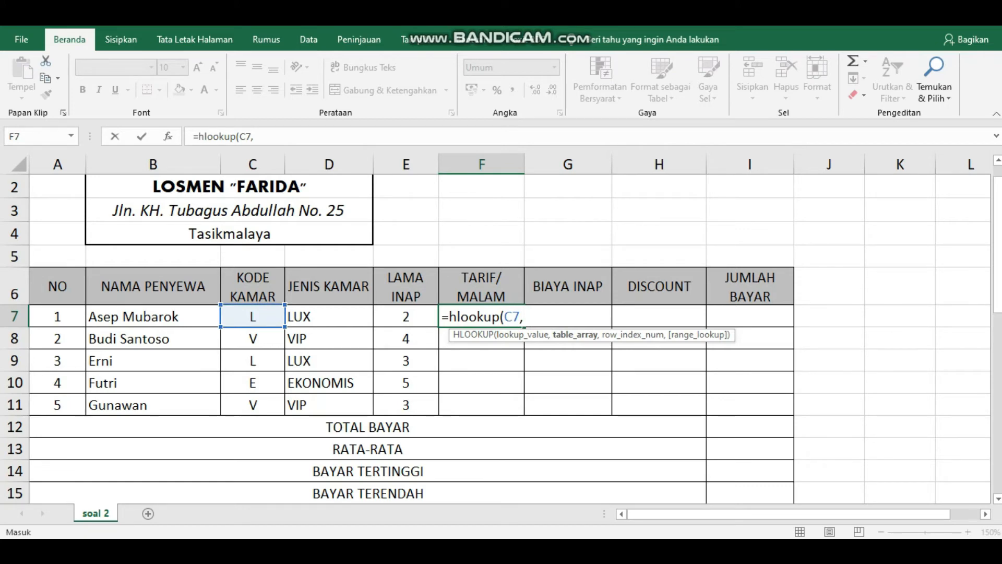
{"action": "scroll", "coordinate": [501, 339], "scroll_direction": "down", "scroll_amount": 5}
{"action": "left_click_drag", "start_coordinate": [482, 260], "coordinate": [659, 303]}
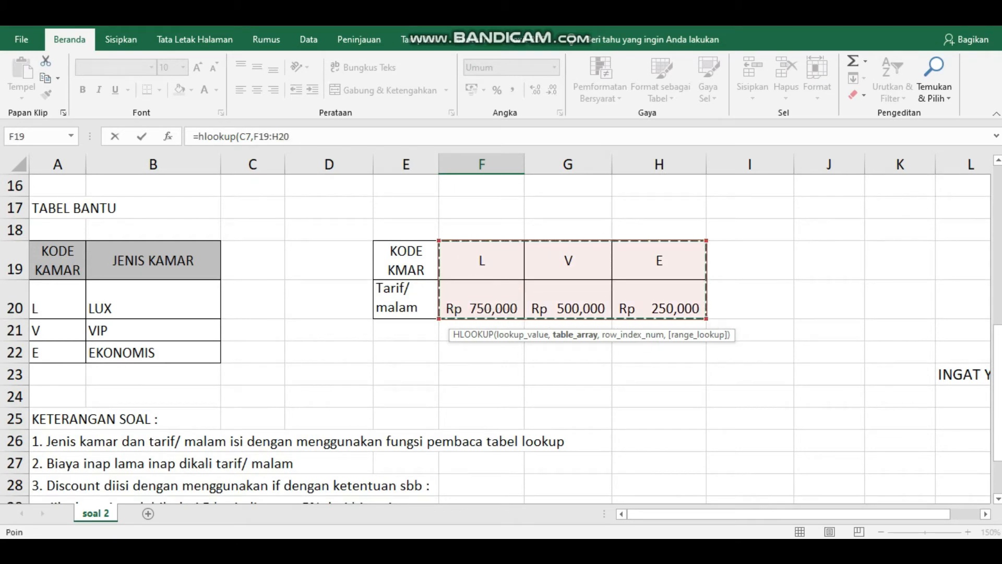
{"action": "key", "text": "F4"}
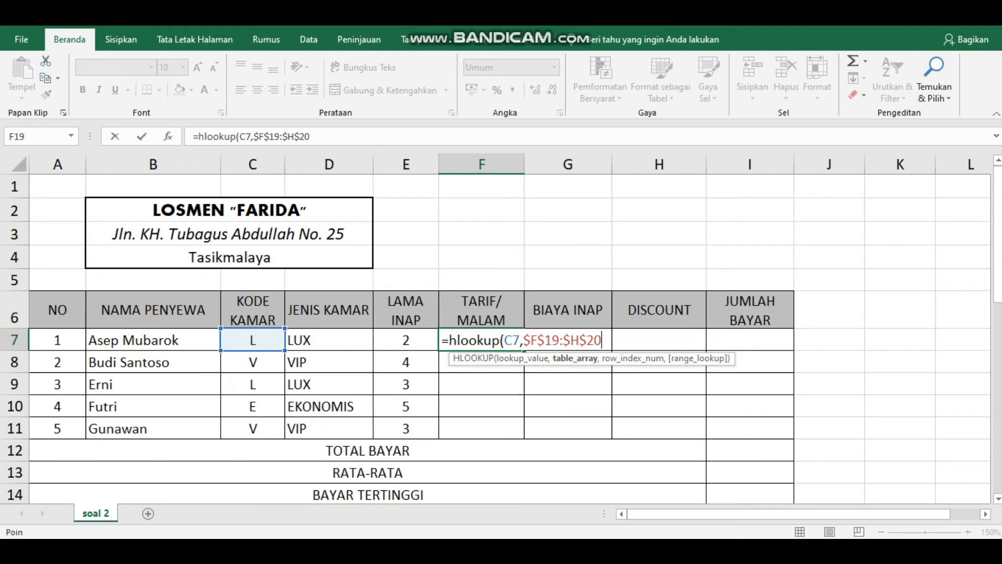
{"action": "type", "text": ","}
{"action": "type", "text": "2"}
{"action": "type", "text": ","}
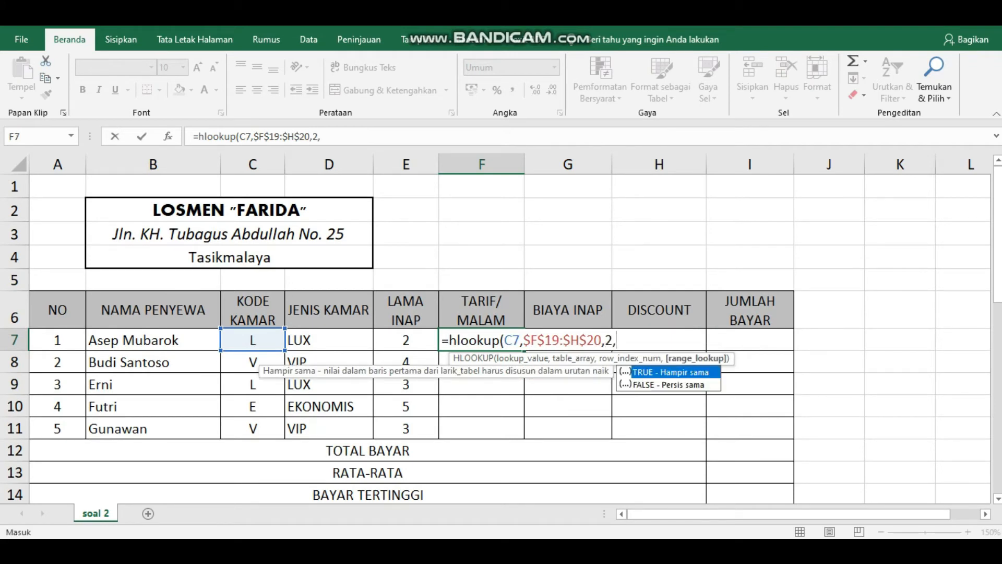
{"action": "type", "text": "false)"}
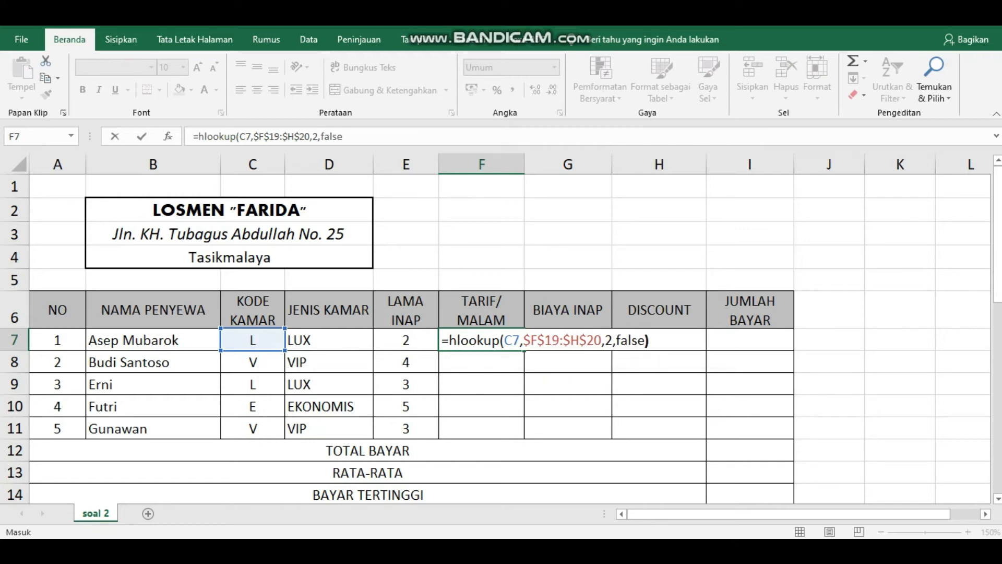
{"action": "key", "text": "Return"}
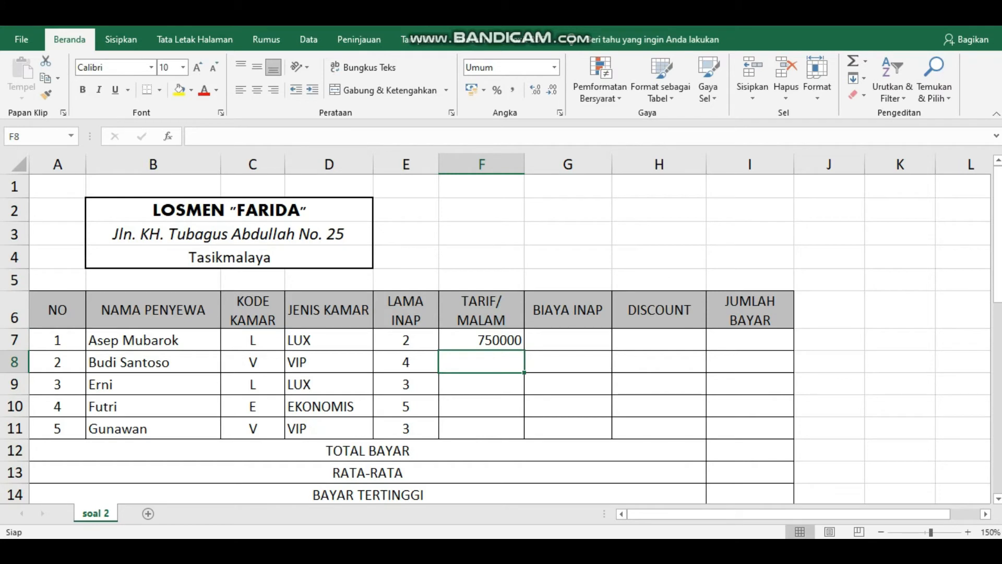
{"action": "left_click", "coordinate": [481, 340]}
{"action": "left_click_drag", "start_coordinate": [524, 351], "coordinate": [524, 437]}
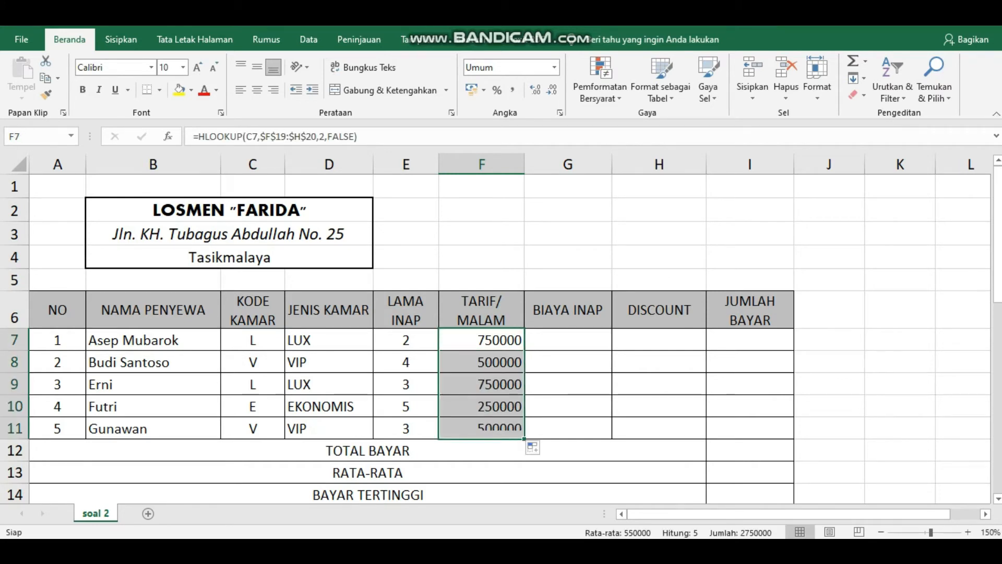
Step: Format the F7:F11 rates as Rp (Bahasa Indonesia) accounting and autofit column F
{"action": "left_click", "coordinate": [816, 78]}
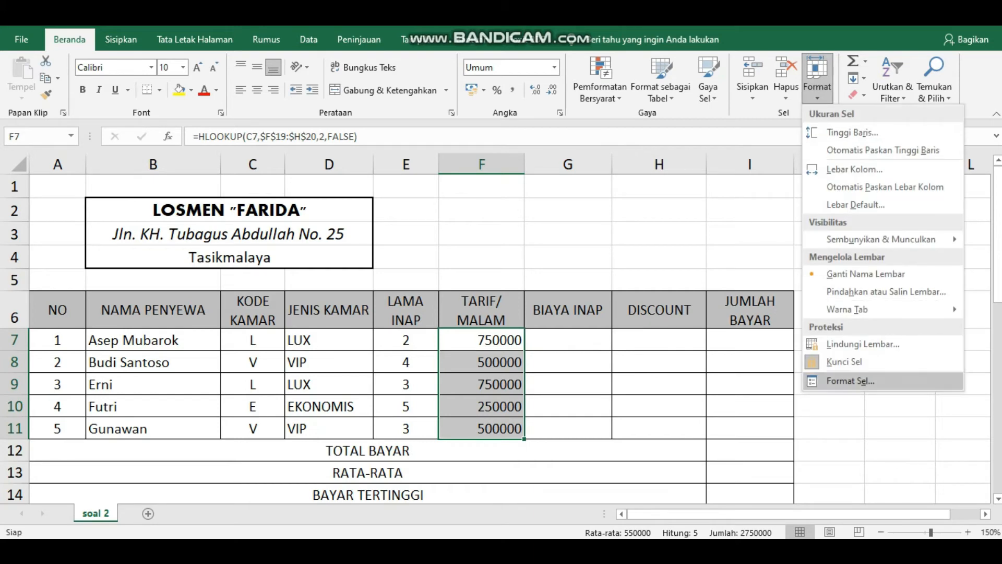
{"action": "left_click", "coordinate": [850, 381]}
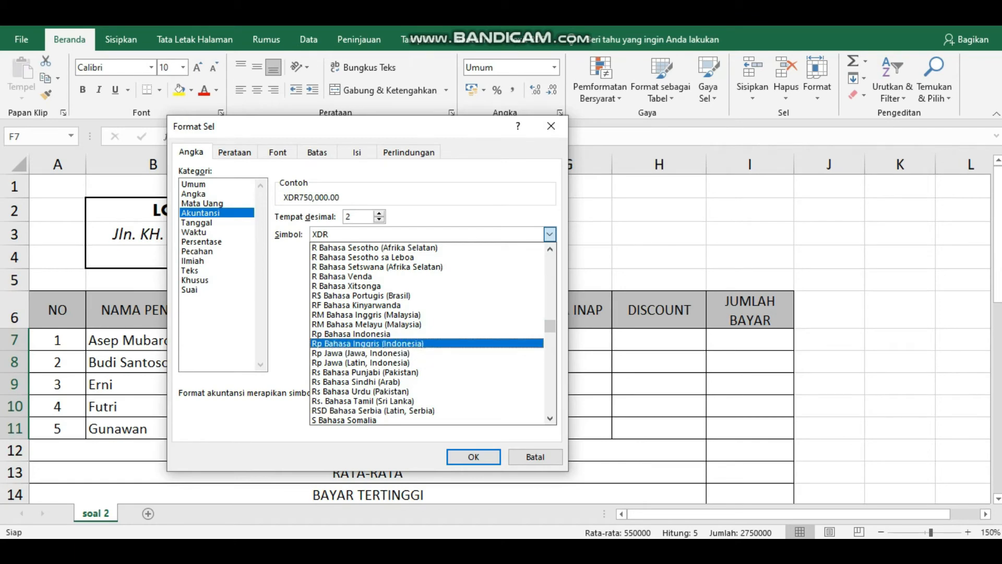
{"action": "left_click", "coordinate": [349, 334]}
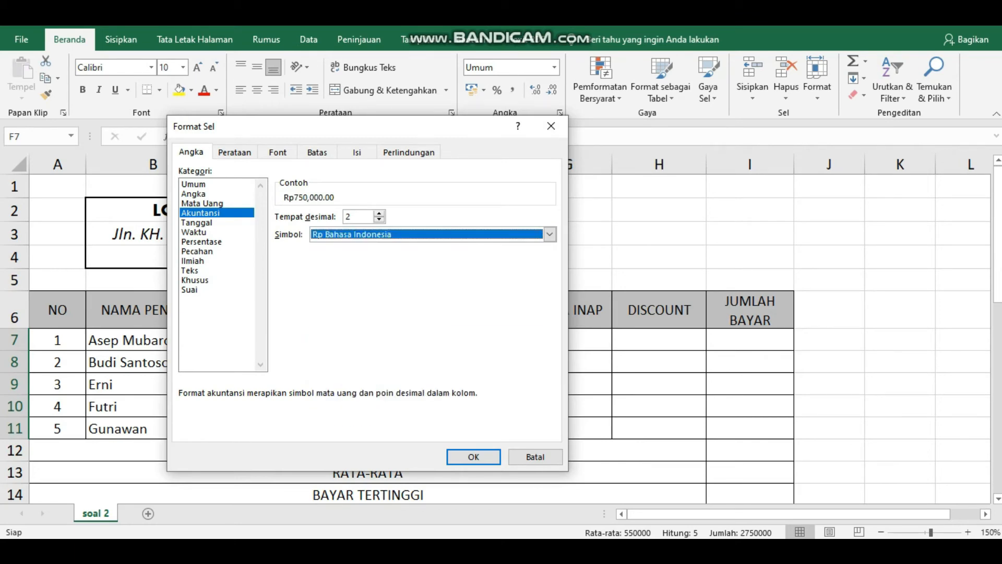
{"action": "left_click", "coordinate": [474, 457]}
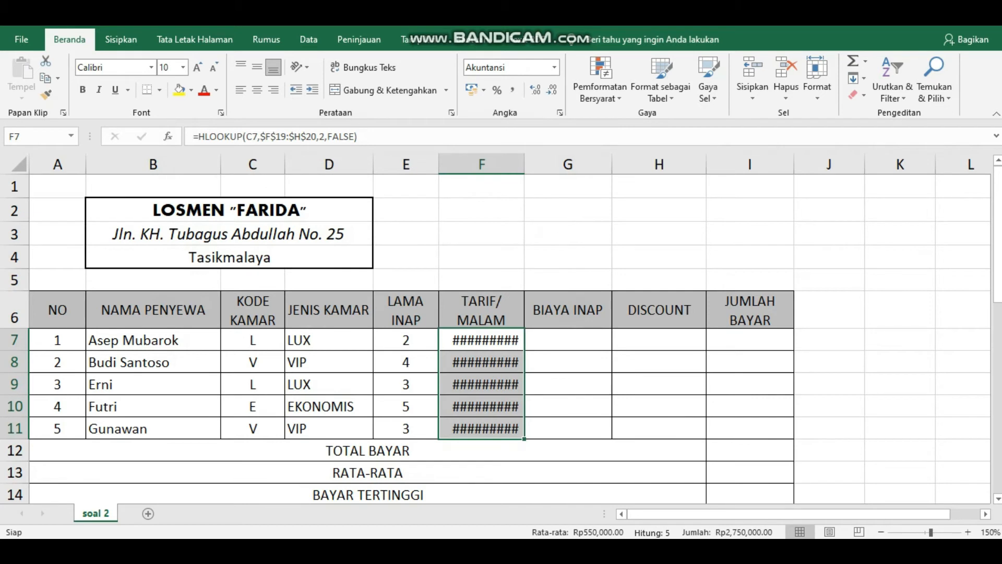
{"action": "double_click", "coordinate": [525, 165]}
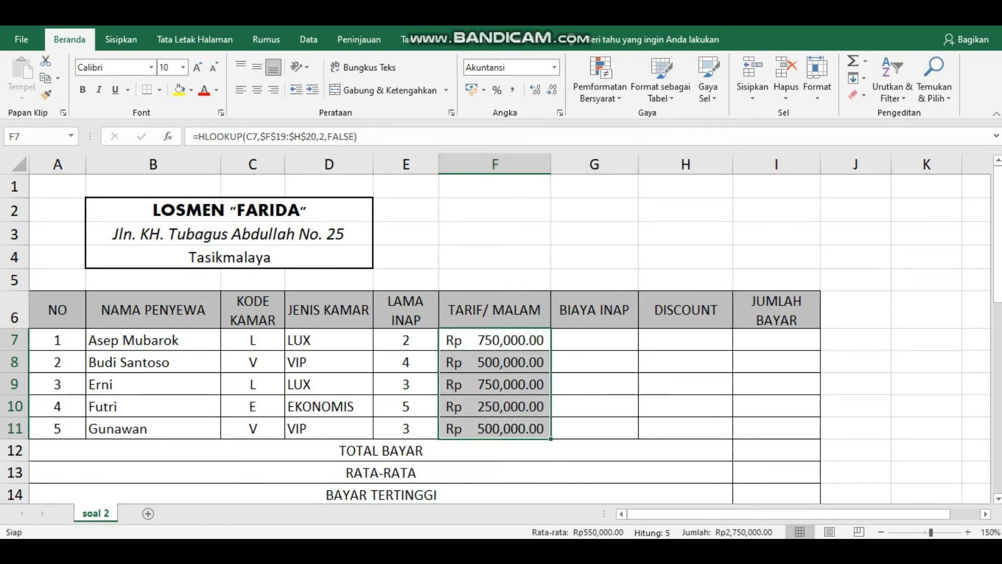
{"action": "left_click", "coordinate": [594, 340]}
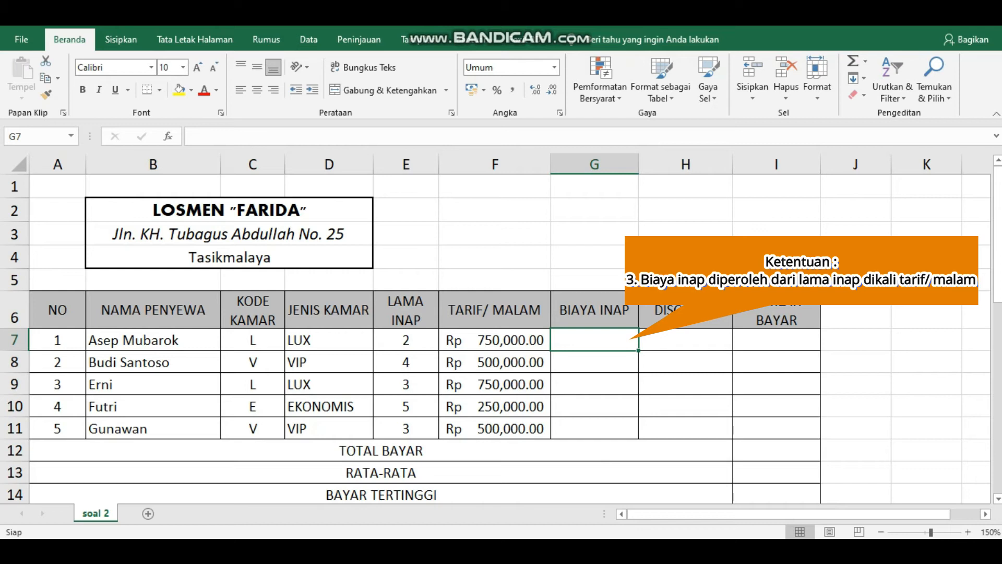
Step: Enter =E7*F7 in G7 and fill it down to G11 for each renter's stay cost
{"action": "type", "text": "="}
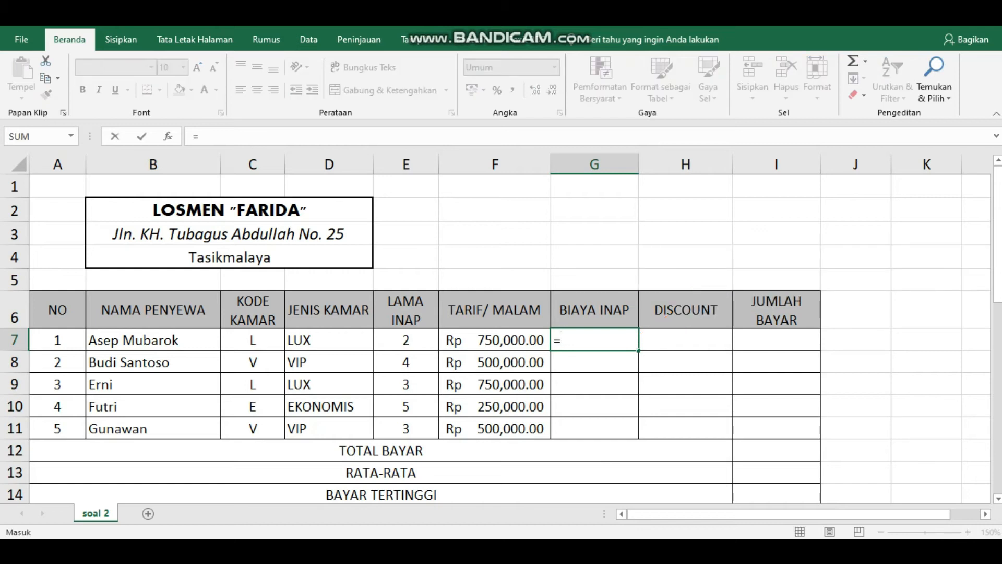
{"action": "scroll", "coordinate": [407, 340], "scroll_direction": "down", "scroll_amount": 1}
{"action": "left_click", "coordinate": [406, 293]}
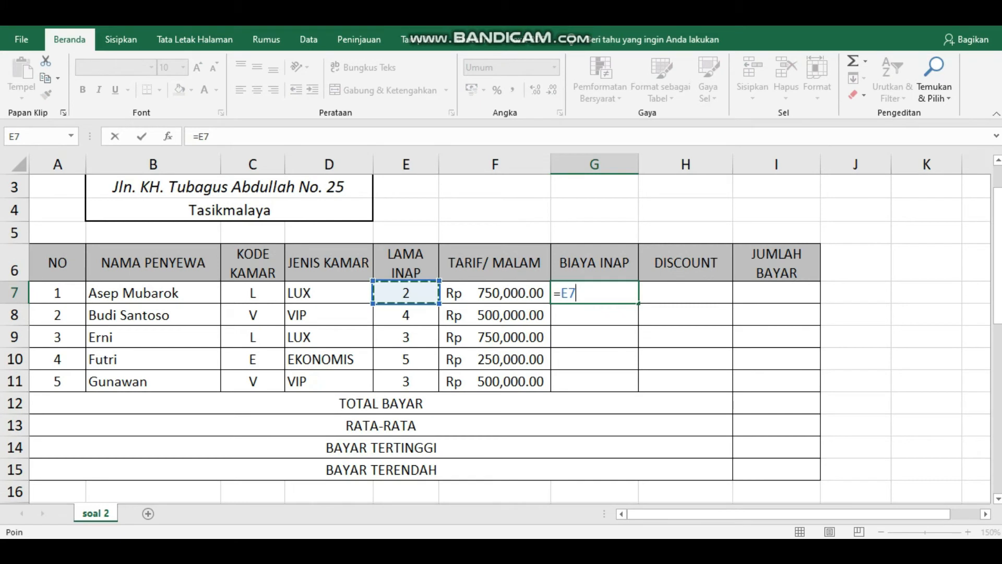
{"action": "type", "text": "*"}
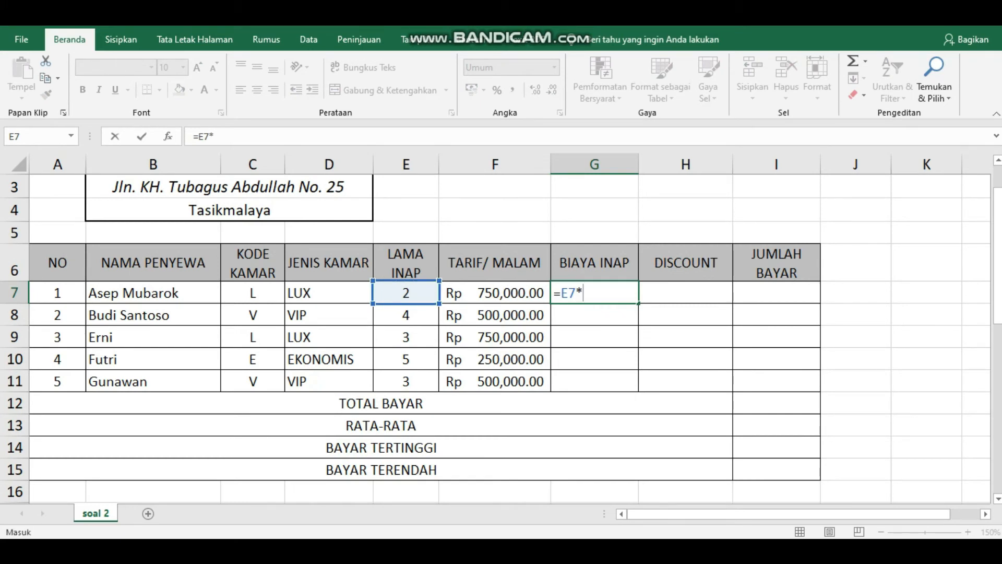
{"action": "type", "text": "F7"}
{"action": "key", "text": "Return"}
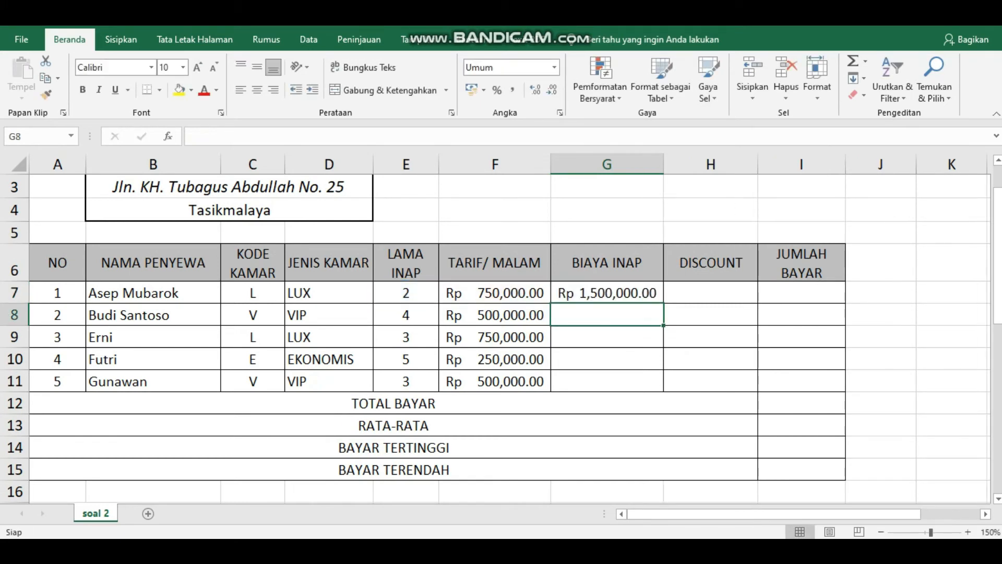
{"action": "left_click", "coordinate": [607, 293]}
{"action": "left_click_drag", "start_coordinate": [663, 303], "coordinate": [662, 368]}
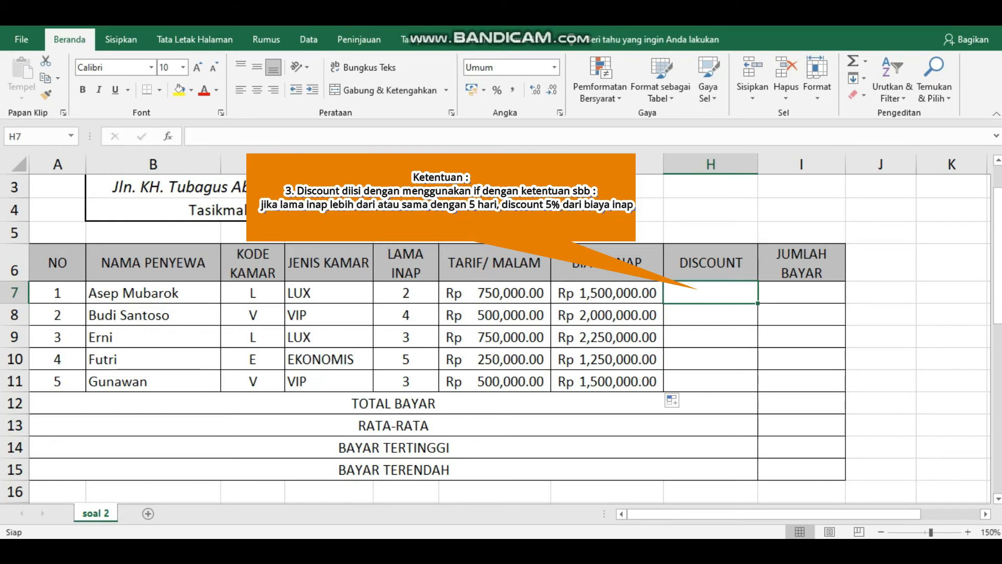
Step: Enter =IF(E7>=5,5%*G7,0) in H7 and fill it down to H11, giving 62500 for the five-night stay
{"action": "type", "text": "="}
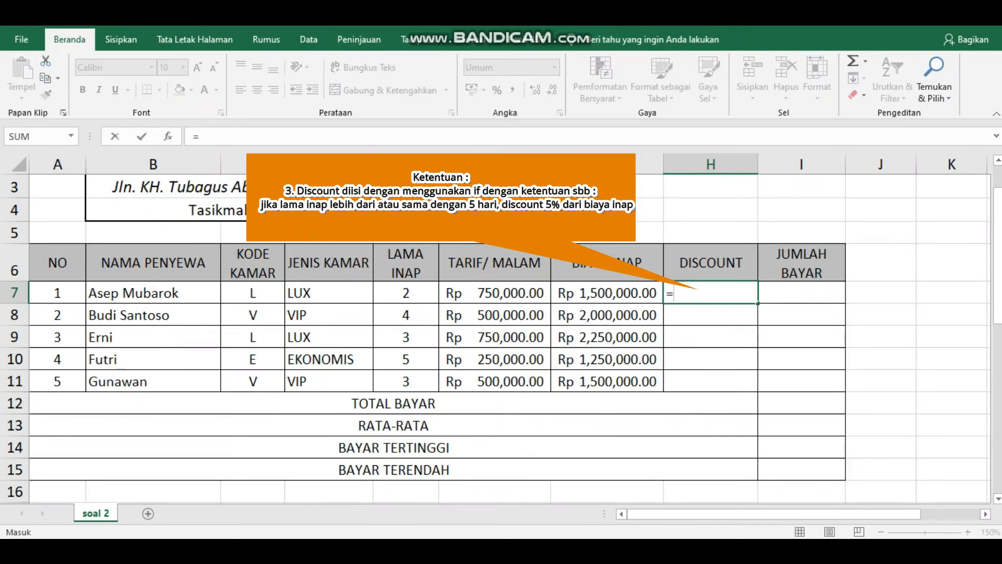
{"action": "type", "text": "if"}
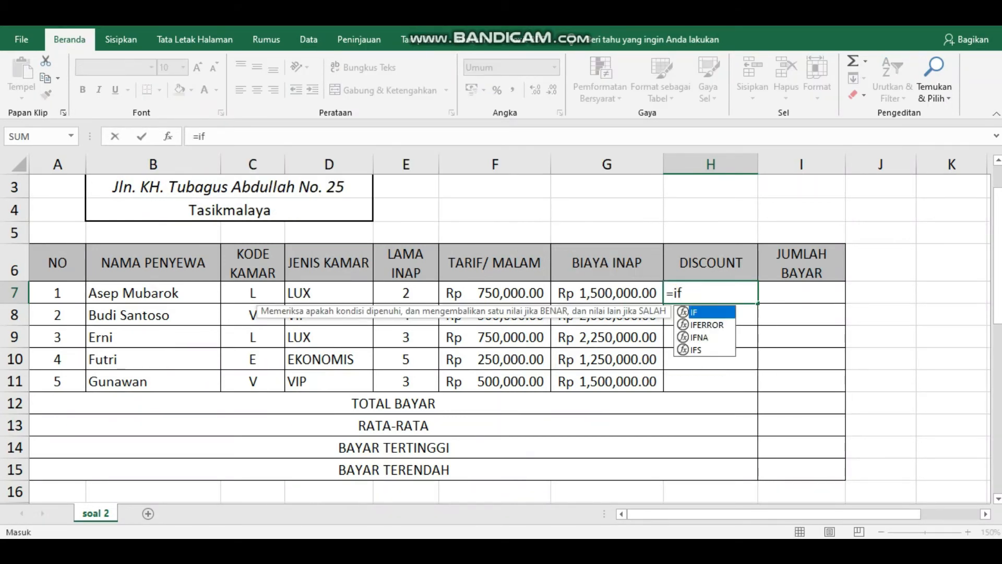
{"action": "type", "text": "("}
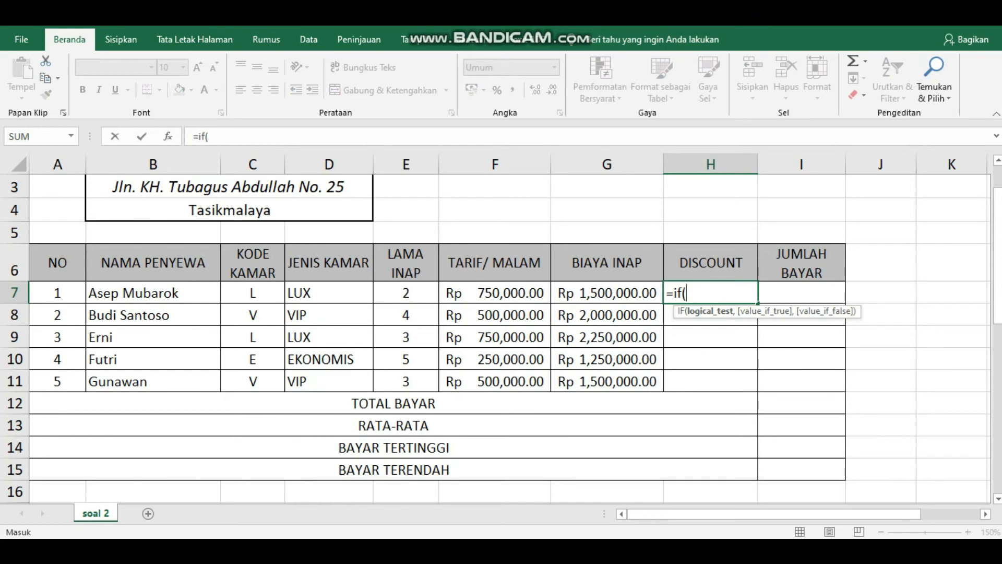
{"action": "left_click", "coordinate": [406, 292]}
{"action": "type", "text": ">-"}
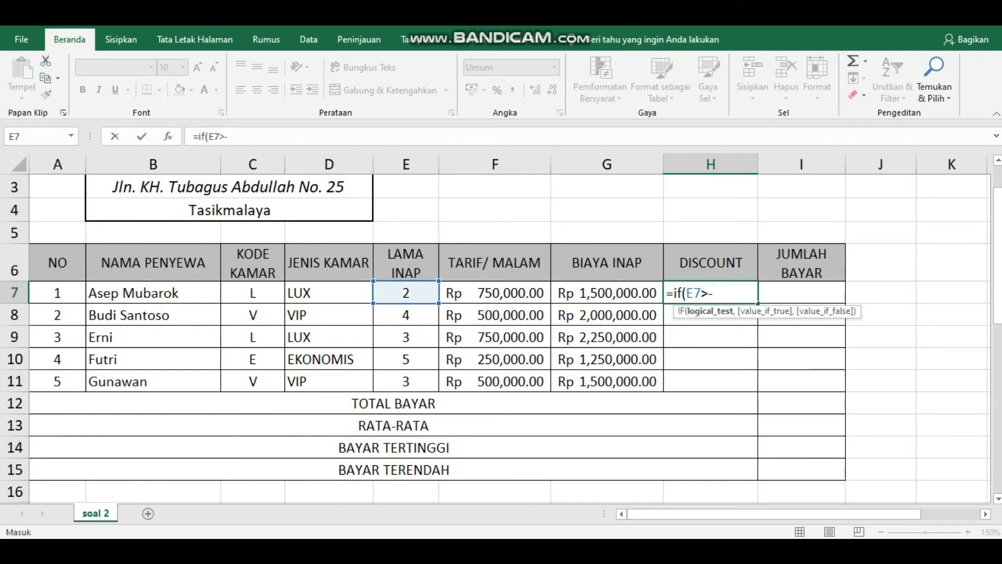
{"action": "key", "text": "BackSpace"}
{"action": "type", "text": "=5,5%"}
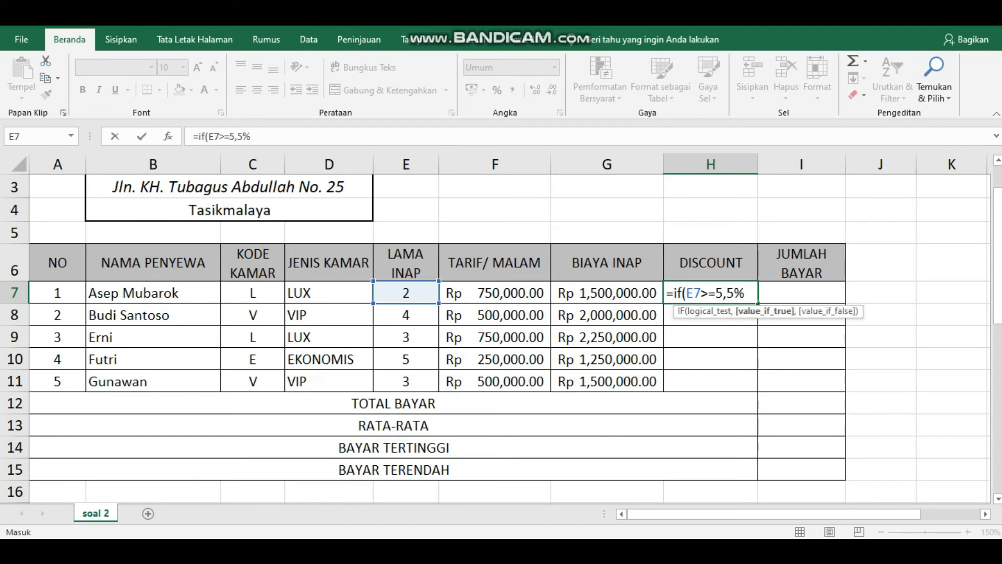
{"action": "type", "text": "*"}
{"action": "key", "text": "Left"}
{"action": "type", "text": ",0)"}
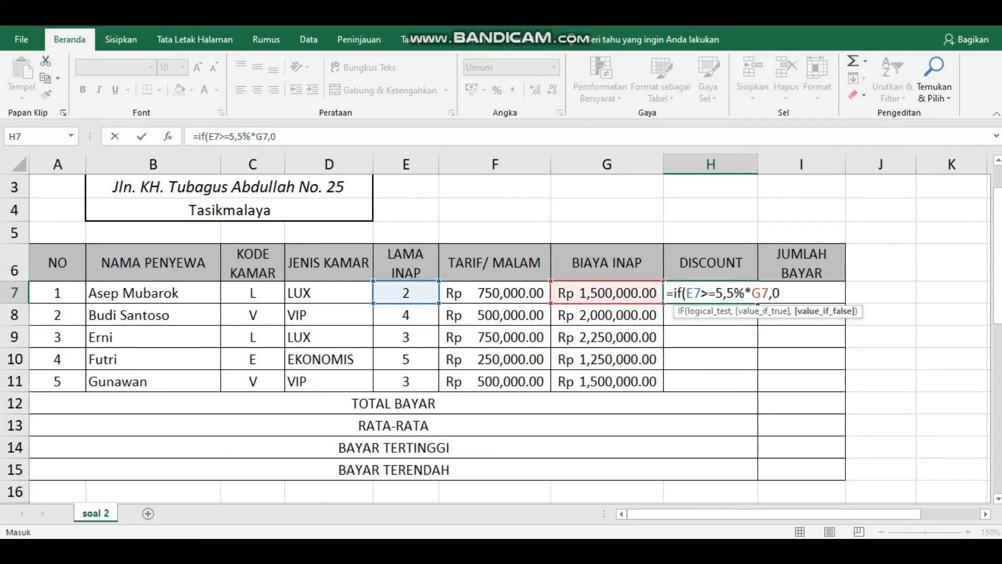
{"action": "key", "text": "Return"}
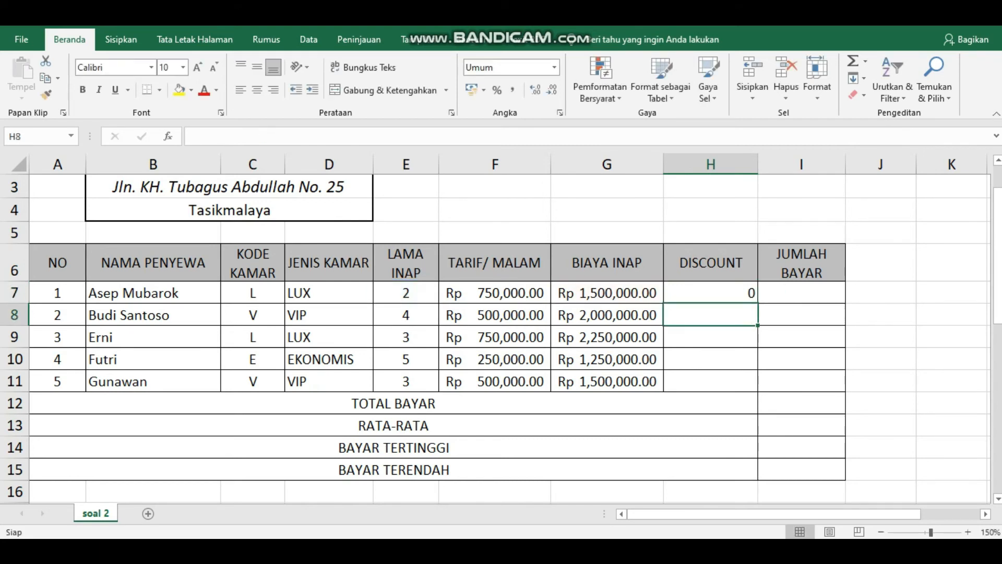
{"action": "left_click", "coordinate": [710, 293]}
{"action": "left_click_drag", "start_coordinate": [757, 303], "coordinate": [757, 388]}
Step: Apply Rp (Bahasa Indonesia) accounting format to the DISCOUNT amounts in H7:H11
{"action": "left_click", "coordinate": [817, 78]}
{"action": "left_click", "coordinate": [845, 382]}
{"action": "left_click", "coordinate": [217, 212]}
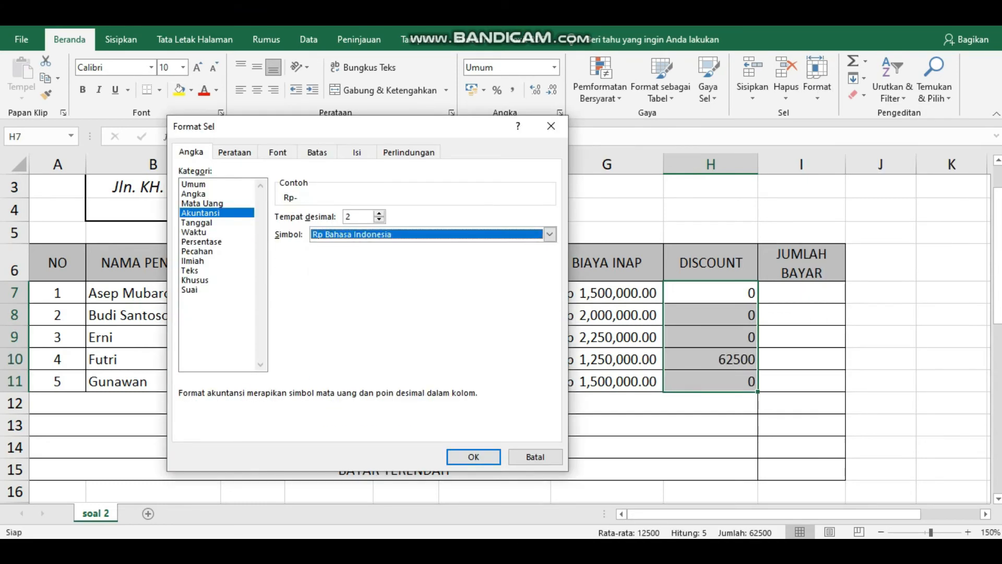
{"action": "left_click", "coordinate": [474, 456]}
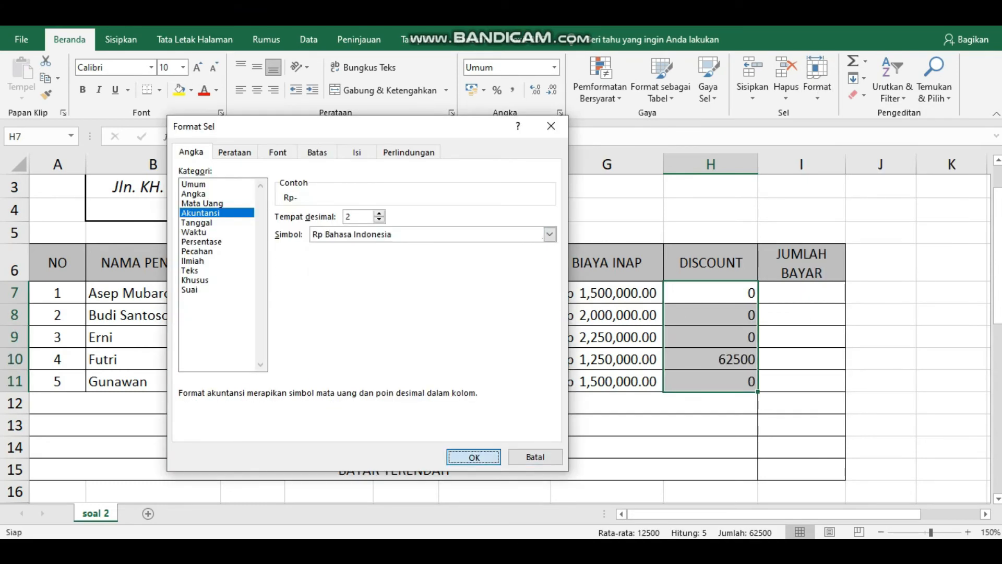
{"action": "left_click", "coordinate": [801, 293]}
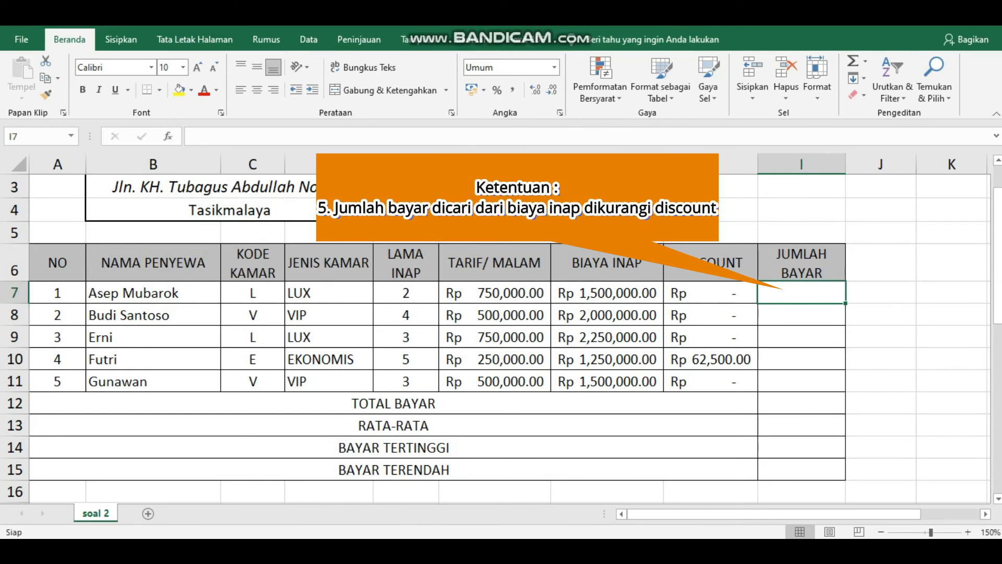
Step: Enter =G7-H7 in I7 and fill it down to I11 for each amount due
{"action": "type", "text": "="}
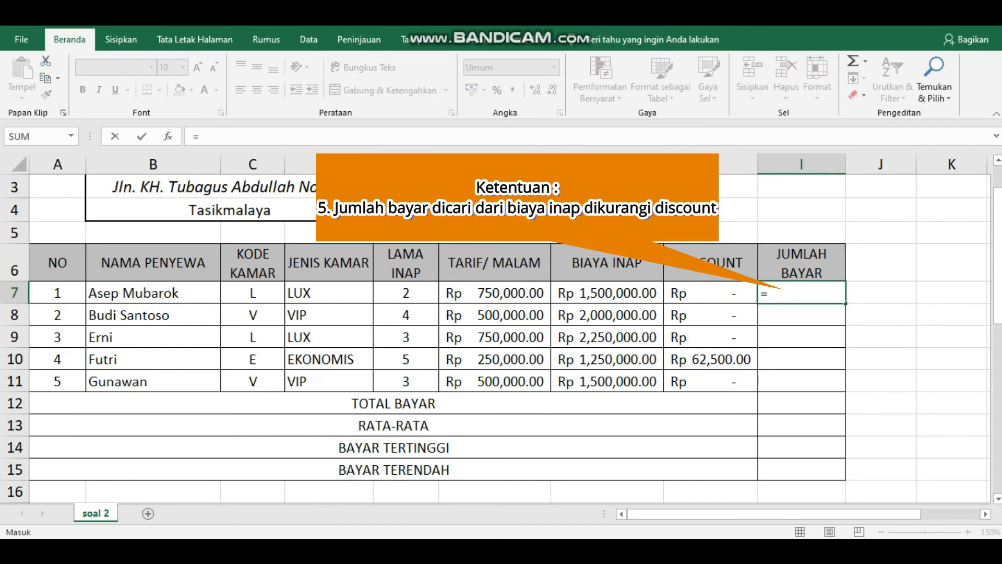
{"action": "left_click", "coordinate": [607, 292]}
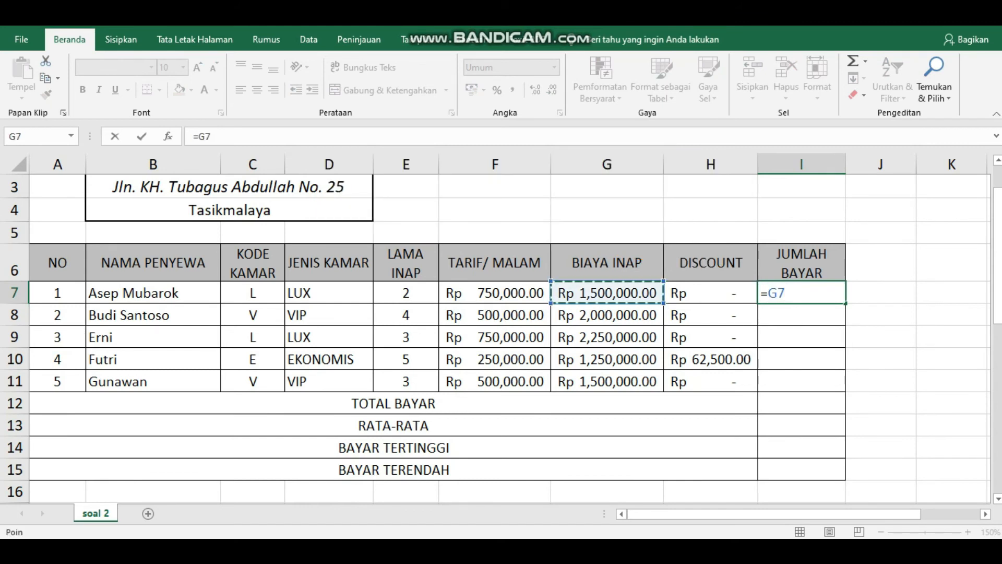
{"action": "type", "text": "-"}
{"action": "key", "text": "Left"}
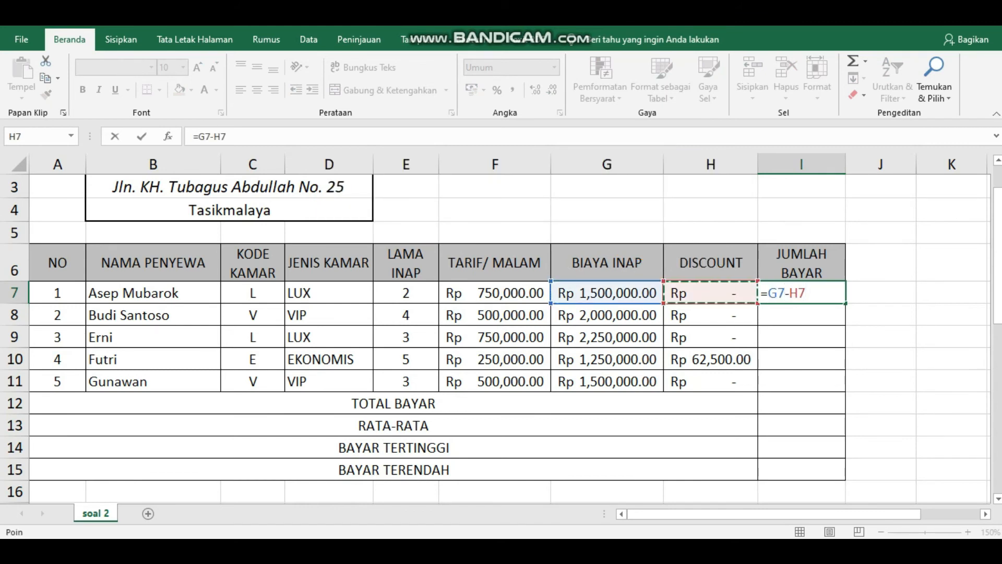
{"action": "key", "text": "Return"}
{"action": "left_click", "coordinate": [818, 293]}
{"action": "left_click_drag", "start_coordinate": [879, 303], "coordinate": [879, 389]}
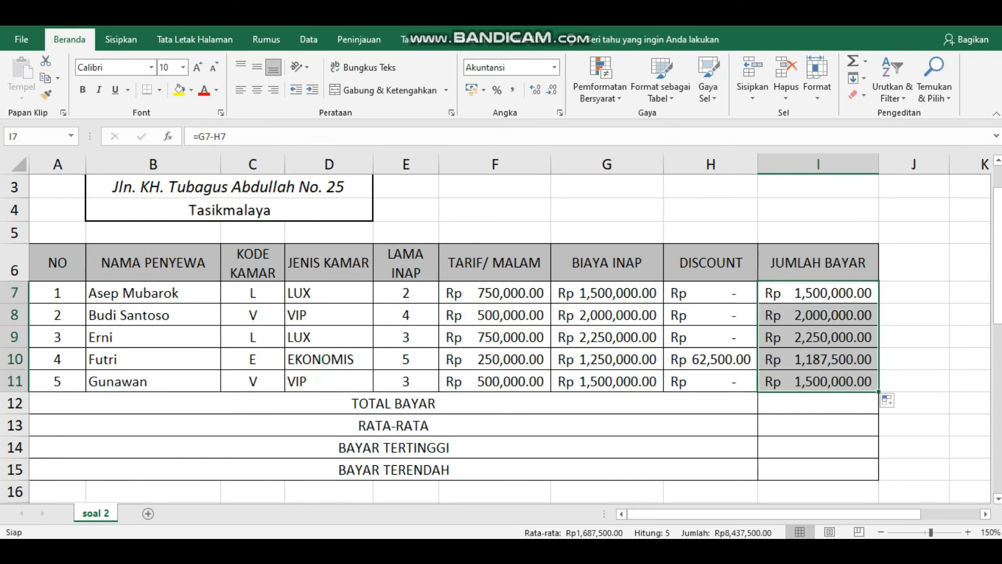
Step: AutoSum I7:I11 into the TOTAL BAYAR row, giving Rp 8,437,500.00
{"action": "left_click_drag", "start_coordinate": [818, 293], "coordinate": [818, 403]}
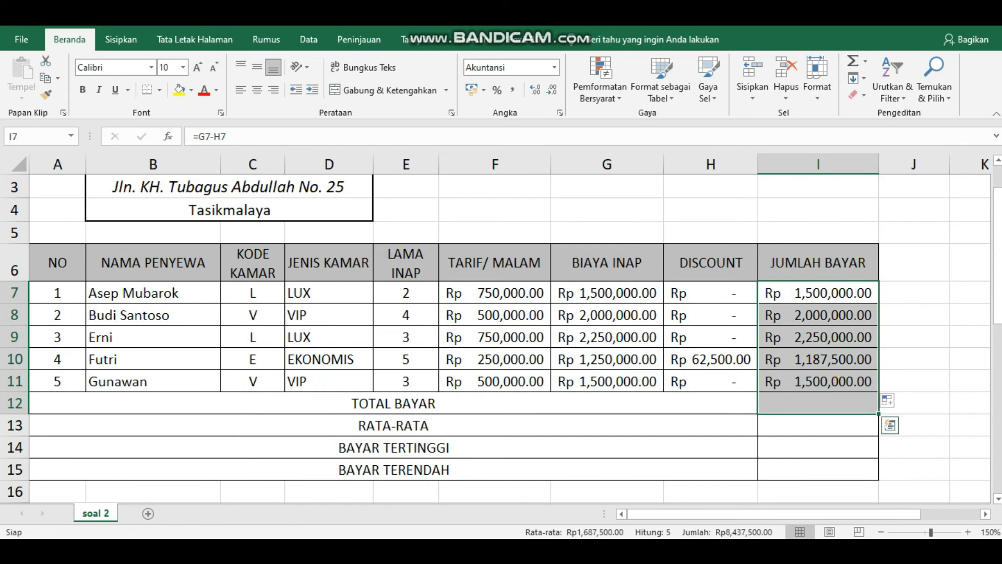
{"action": "left_click", "coordinate": [853, 61]}
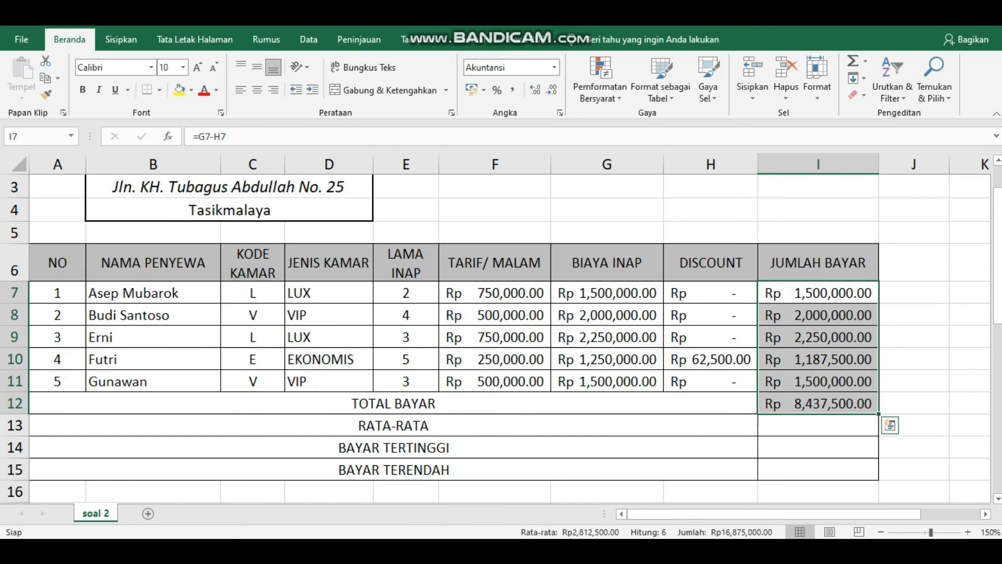
{"action": "left_click", "coordinate": [818, 425]}
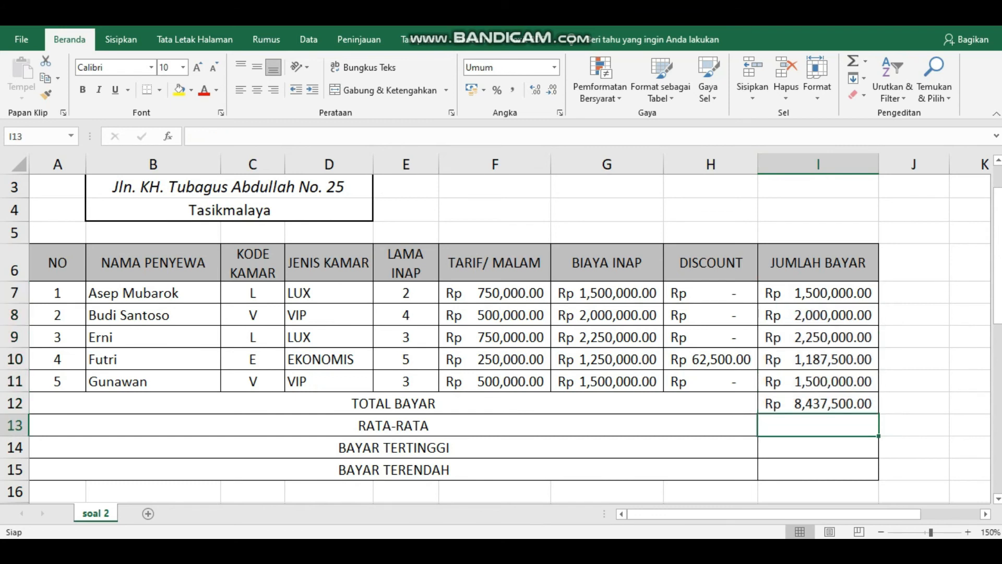
Step: Enter AVERAGE, MAX and MIN of I7:I11, giving Rp 1,687,500.00, Rp 2,250,000.00 and Rp 1,187,500.00
{"action": "type", "text": "=a"}
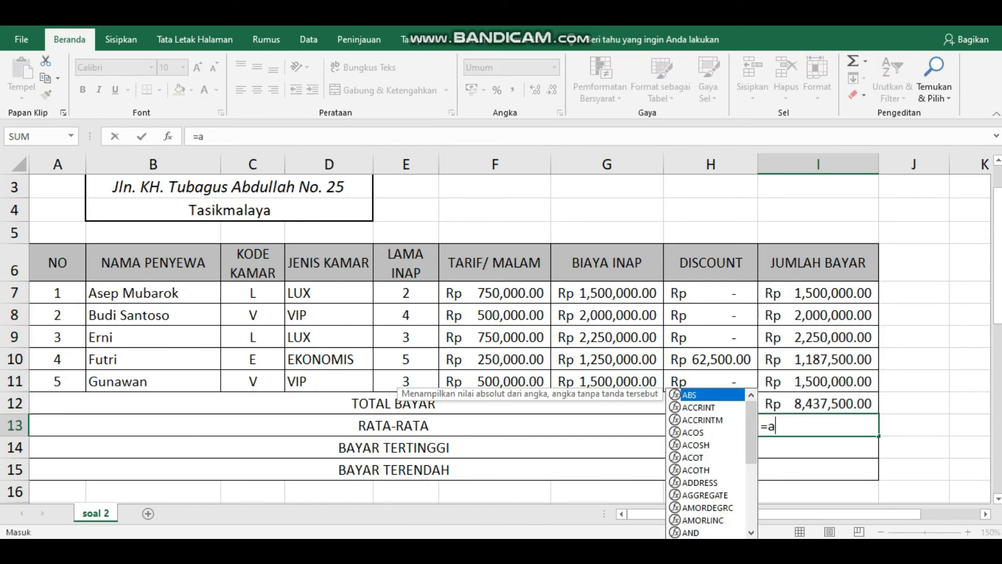
{"action": "type", "text": "verage("}
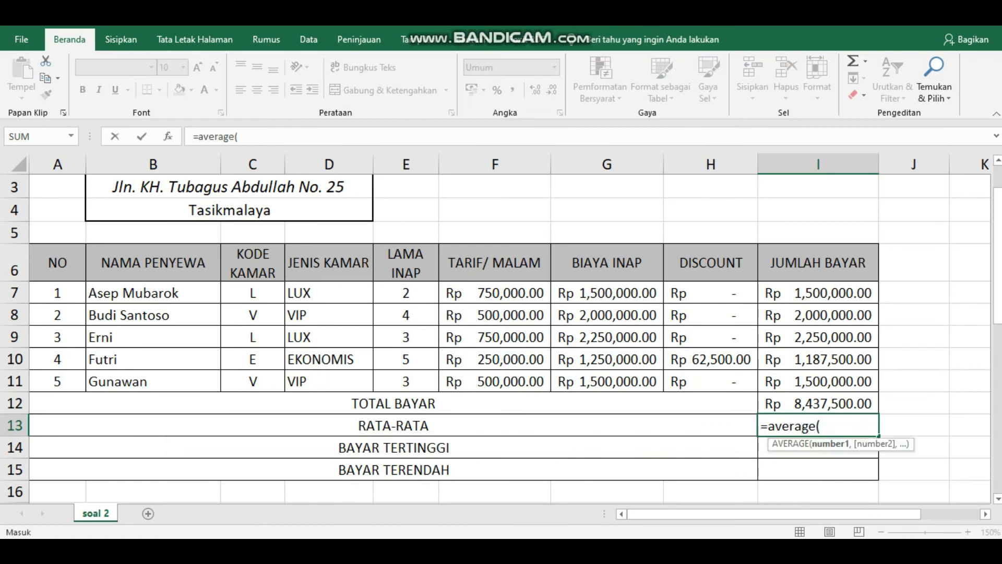
{"action": "left_click_drag", "start_coordinate": [818, 293], "coordinate": [818, 381]}
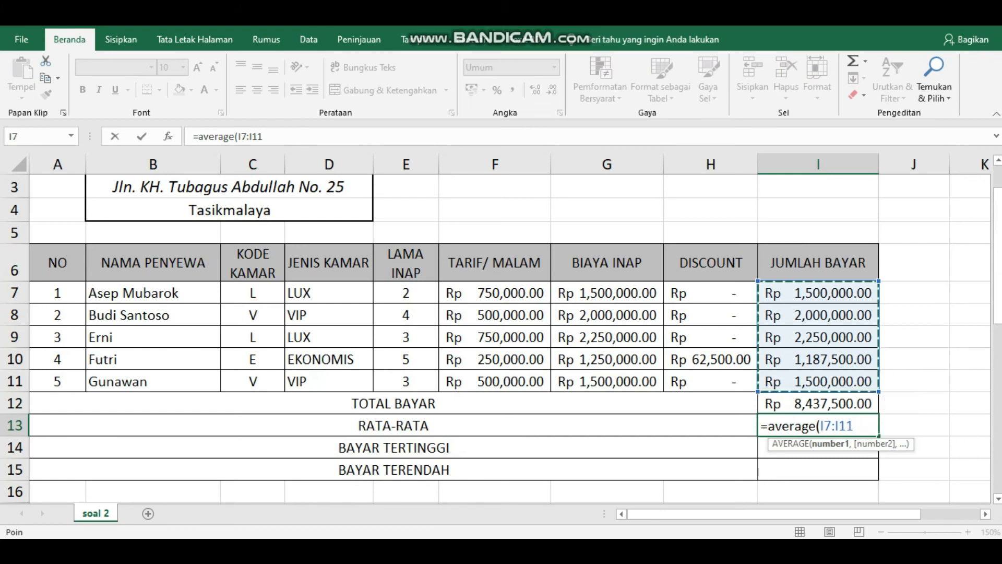
{"action": "type", "text": ")"}
{"action": "key", "text": "Return"}
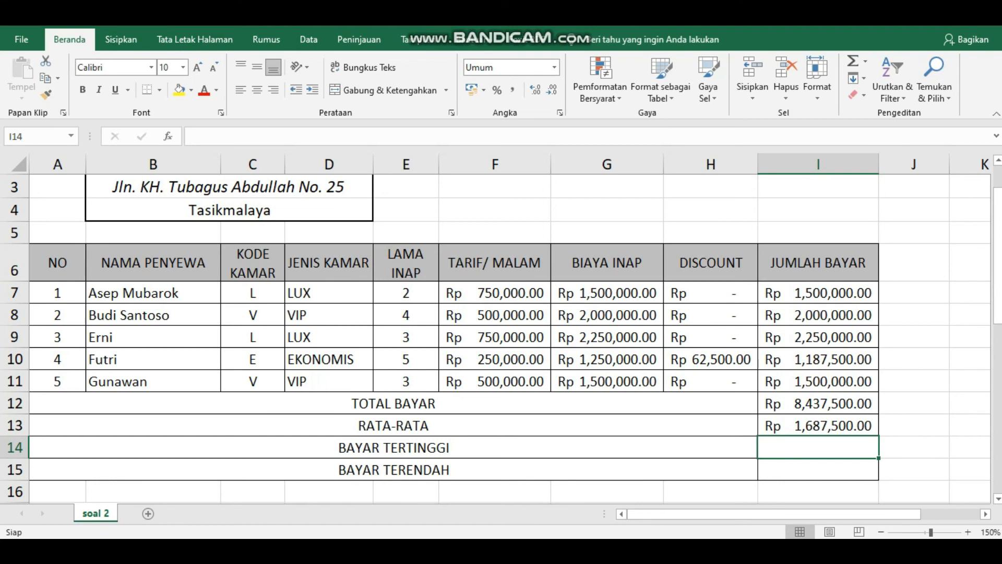
{"action": "type", "text": "=max"}
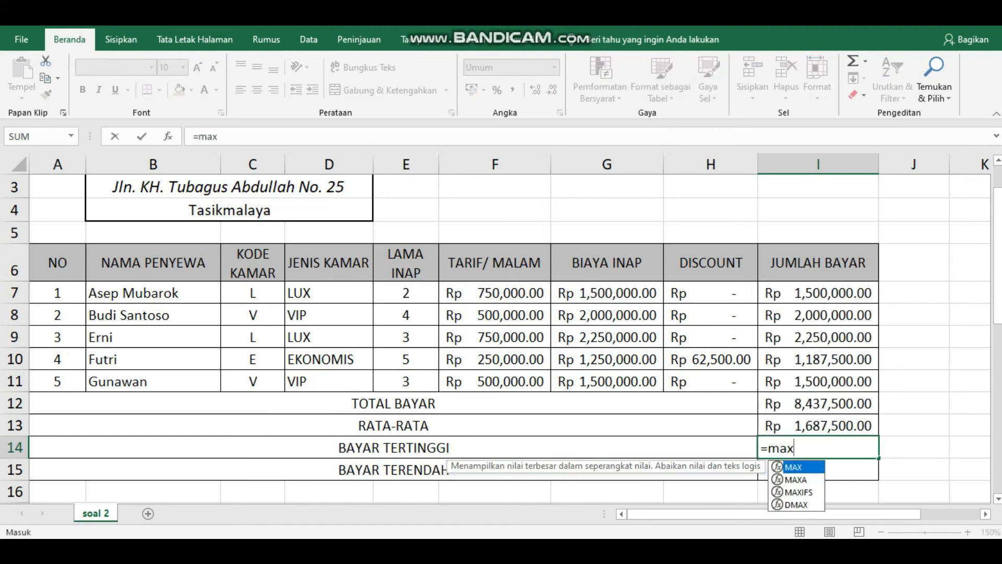
{"action": "type", "text": "("}
{"action": "left_click_drag", "start_coordinate": [818, 292], "coordinate": [818, 381]}
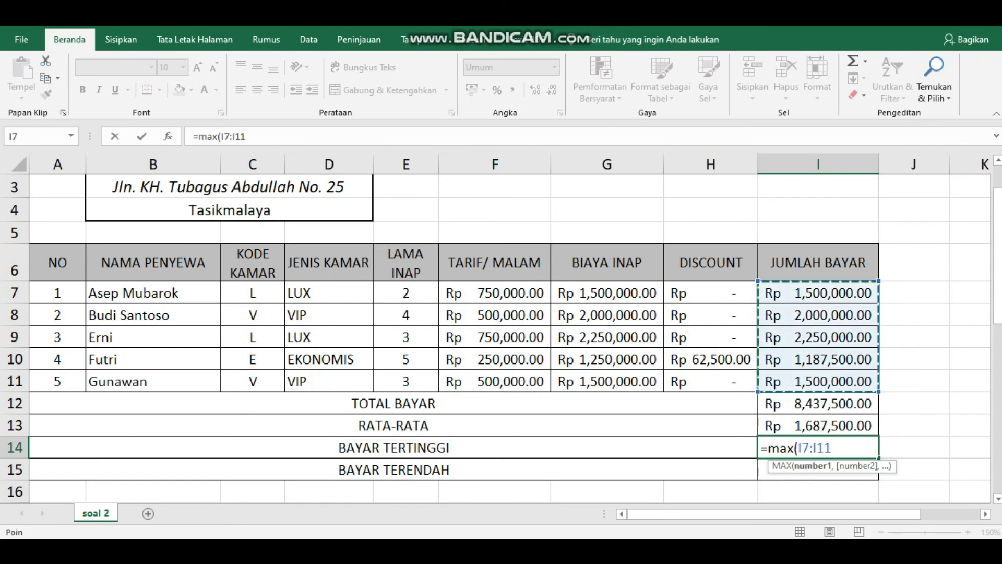
{"action": "type", "text": ")"}
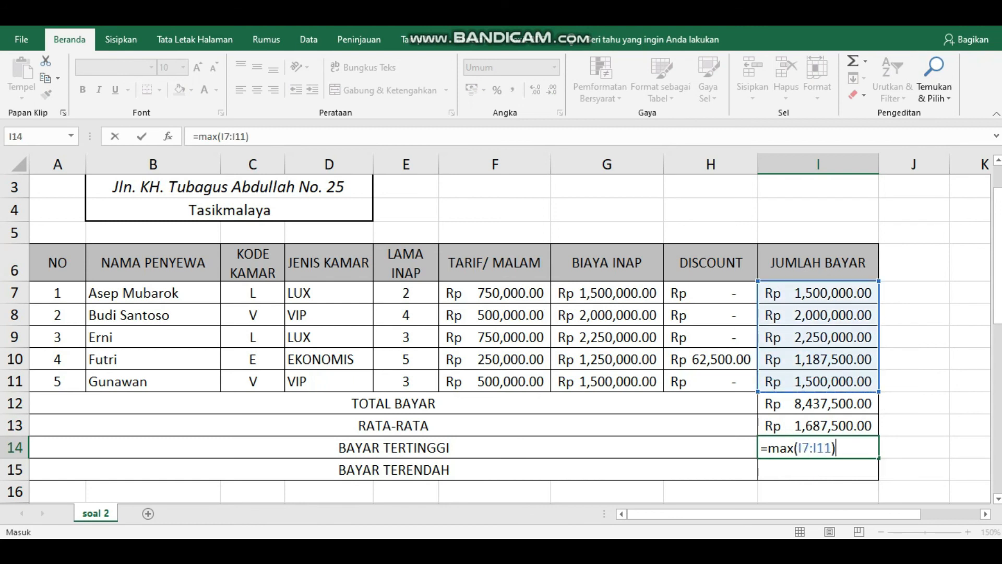
{"action": "key", "text": "Return"}
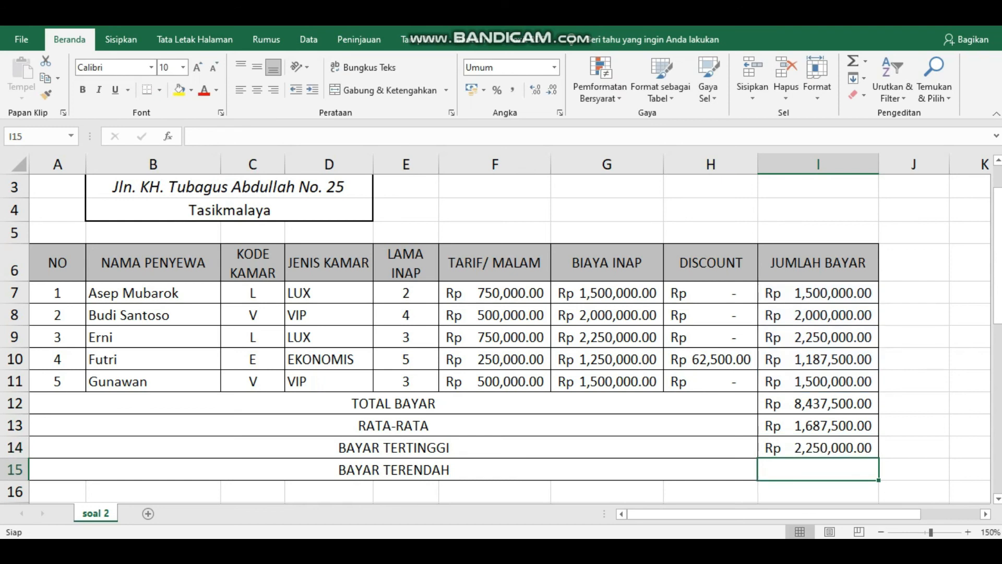
{"action": "type", "text": "=min"}
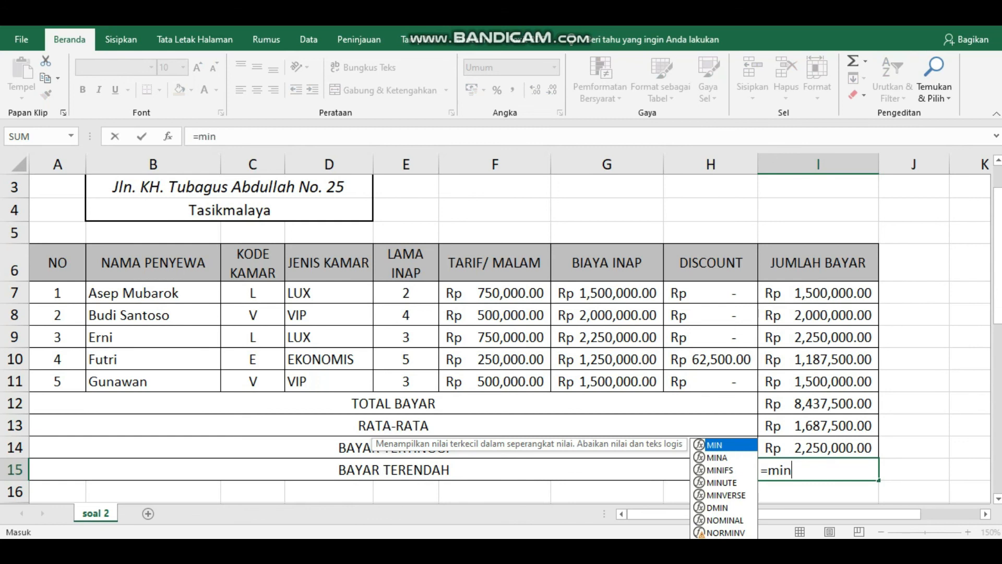
{"action": "type", "text": "("}
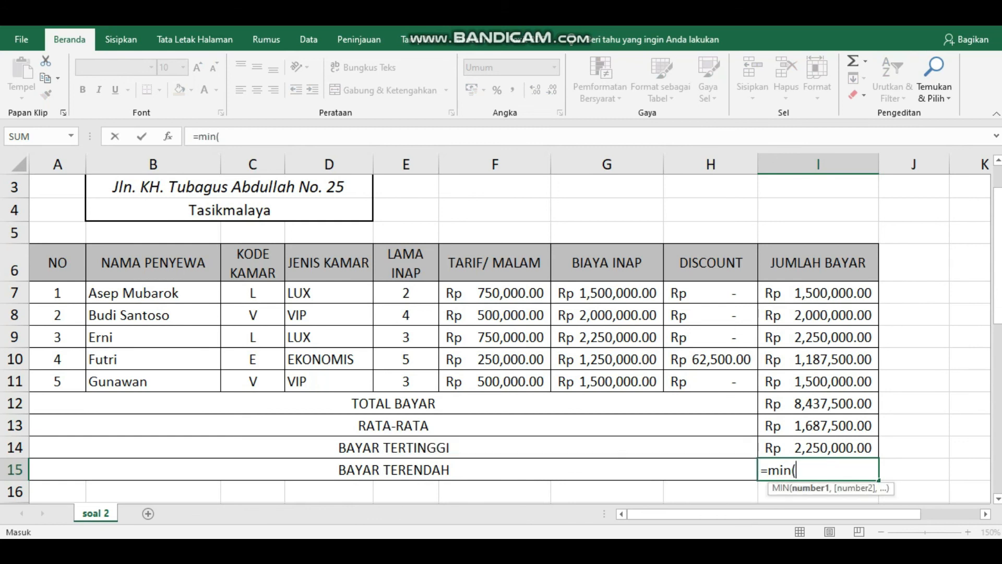
{"action": "left_click_drag", "start_coordinate": [818, 293], "coordinate": [818, 381]}
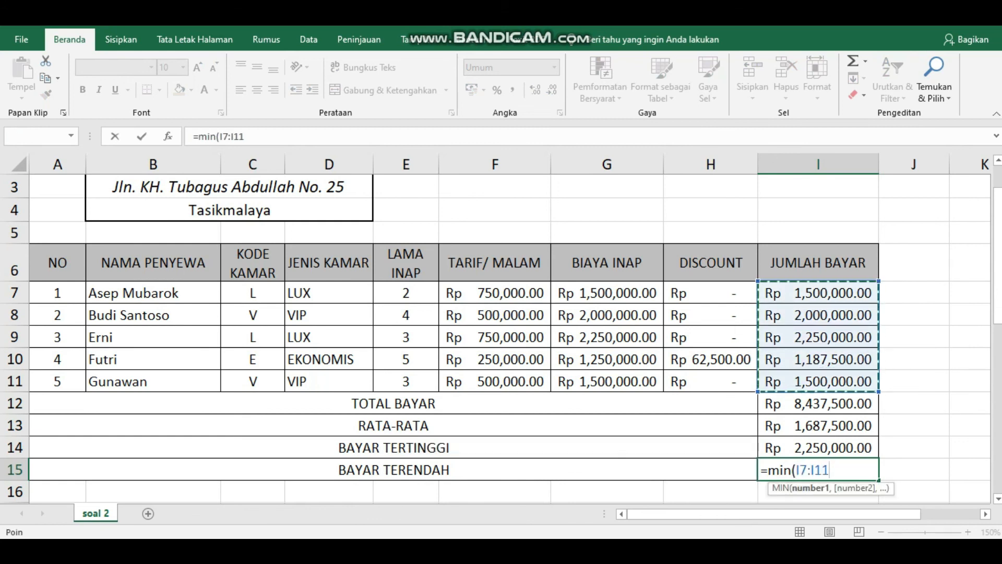
{"action": "type", "text": ")"}
{"action": "key", "text": "Return"}
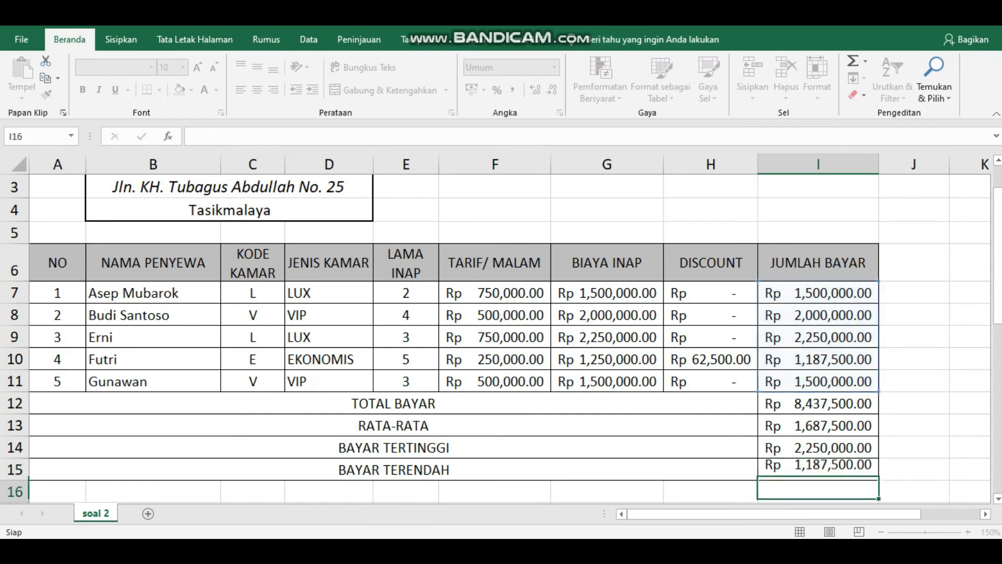